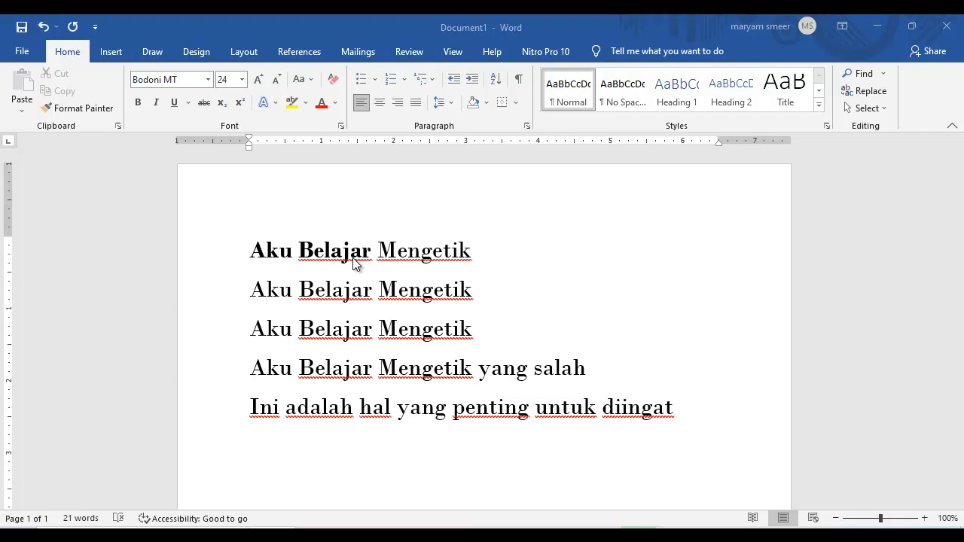
left_click(248, 250)
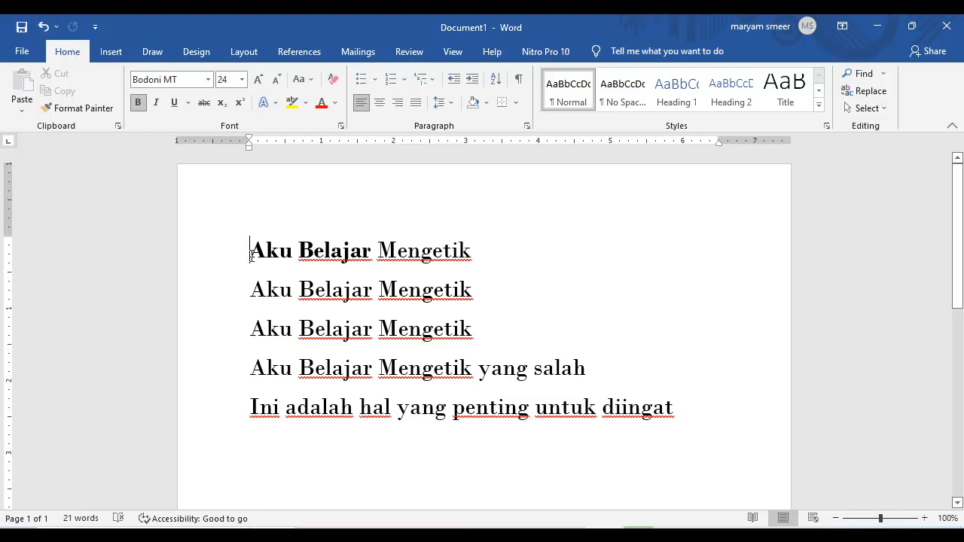
left_click_drag(251, 256, 336, 276)
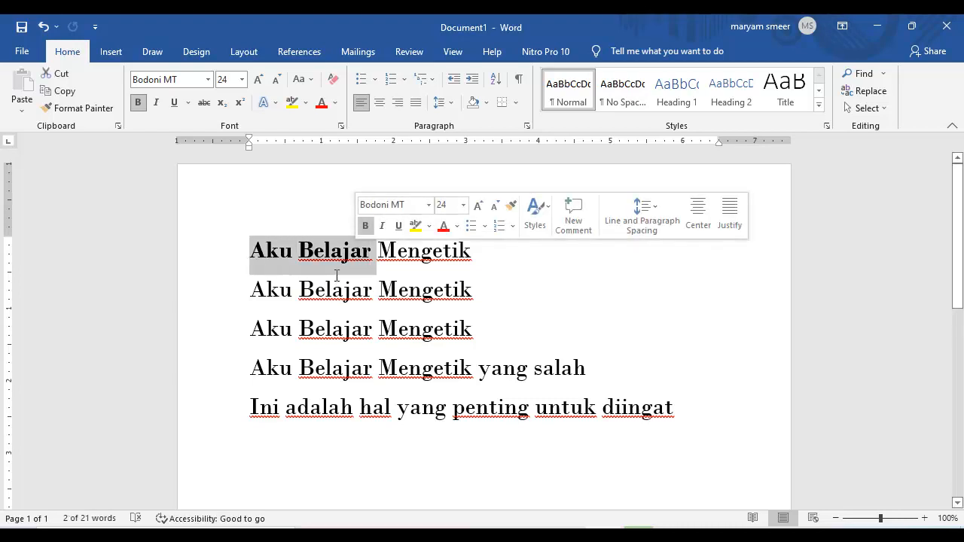
left_click(337, 276)
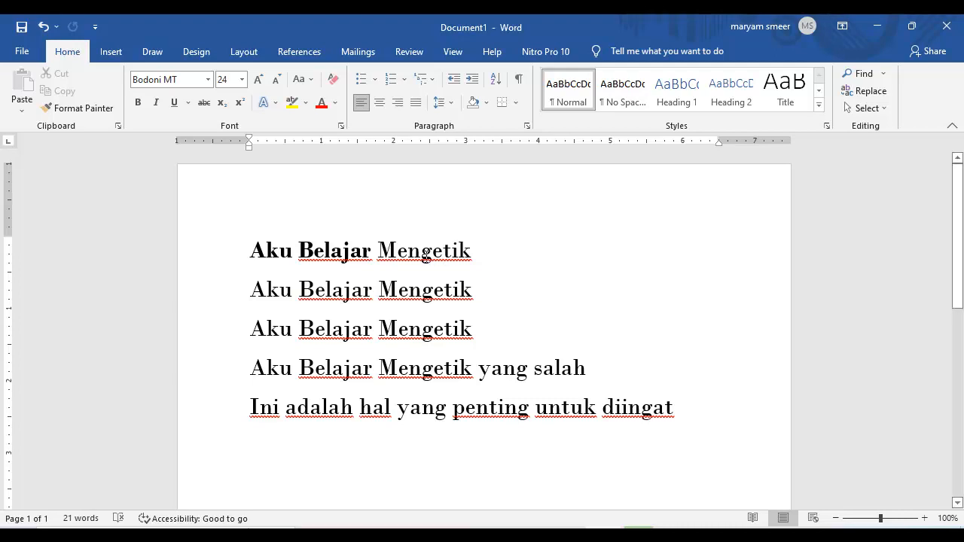
left_click(380, 254)
left_click_drag(378, 250, 467, 252)
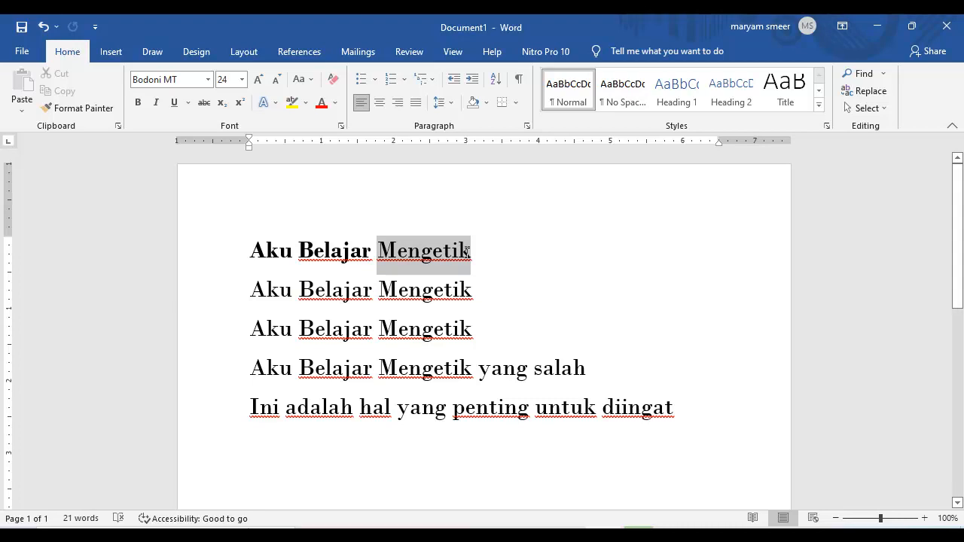
left_click_drag(466, 251, 466, 253)
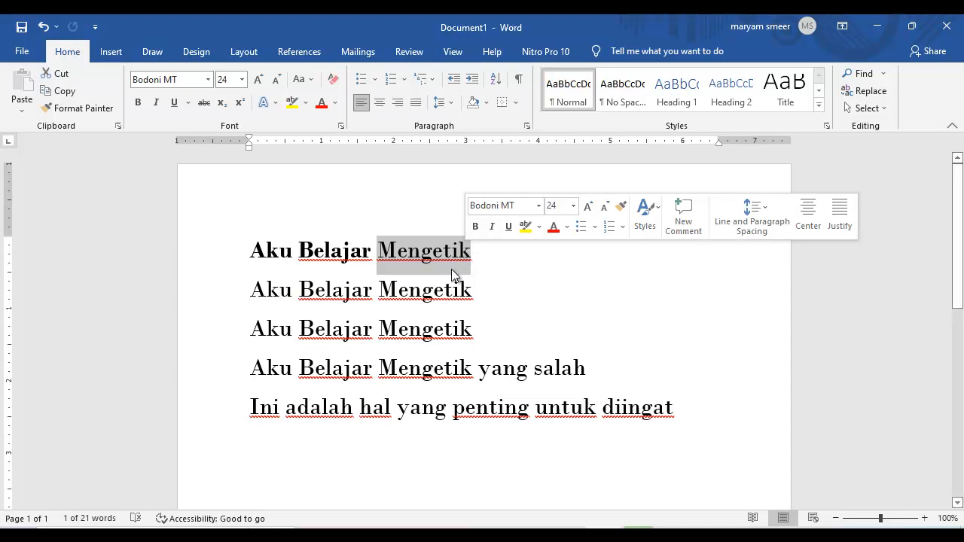
Select the word "Mengetik" in the first line and make it bold
left_click(380, 256)
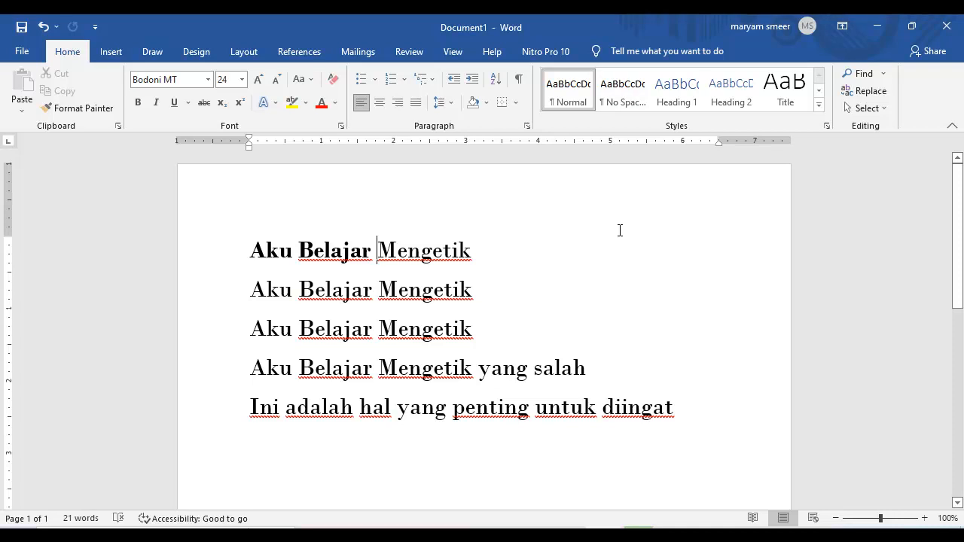
key("shift+Right")
key("shift+Right")
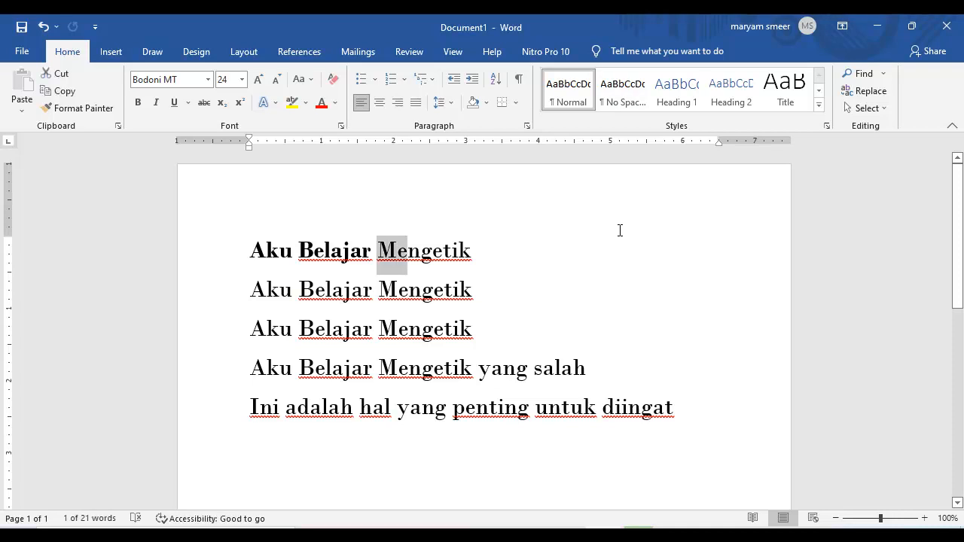
key("shift+Right")
key("shift+Right")
key("shift+Right")
key("shift+Right")
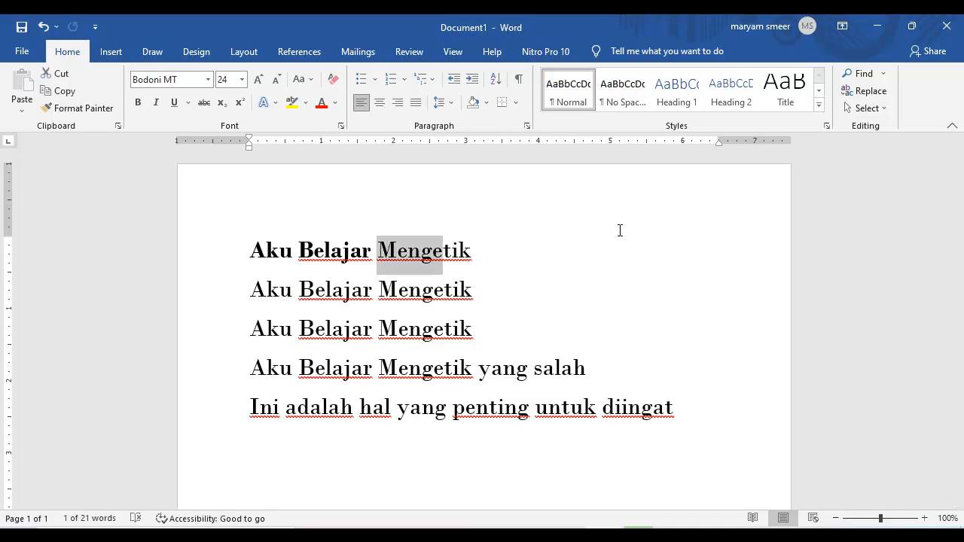
key("shift+Right")
key("shift+Right")
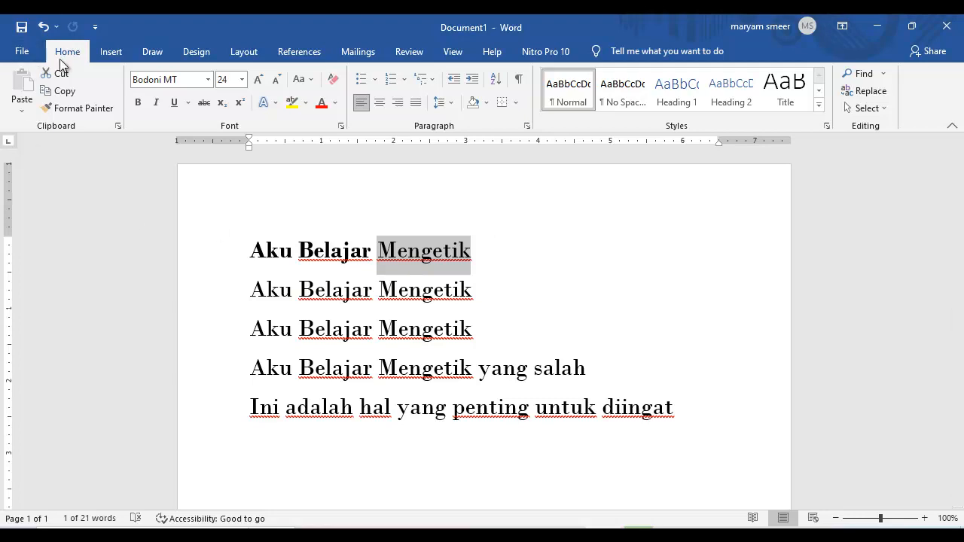
left_click(136, 99)
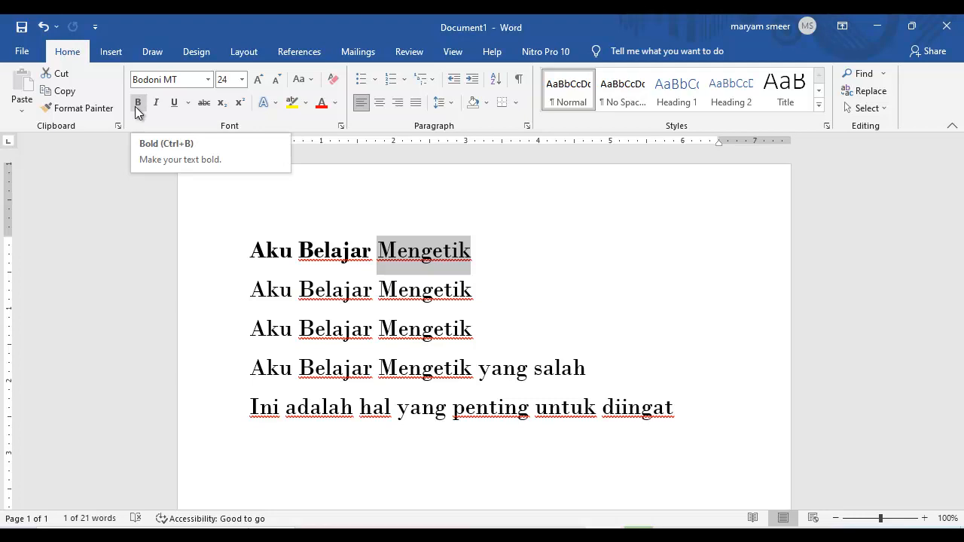
left_click(135, 106)
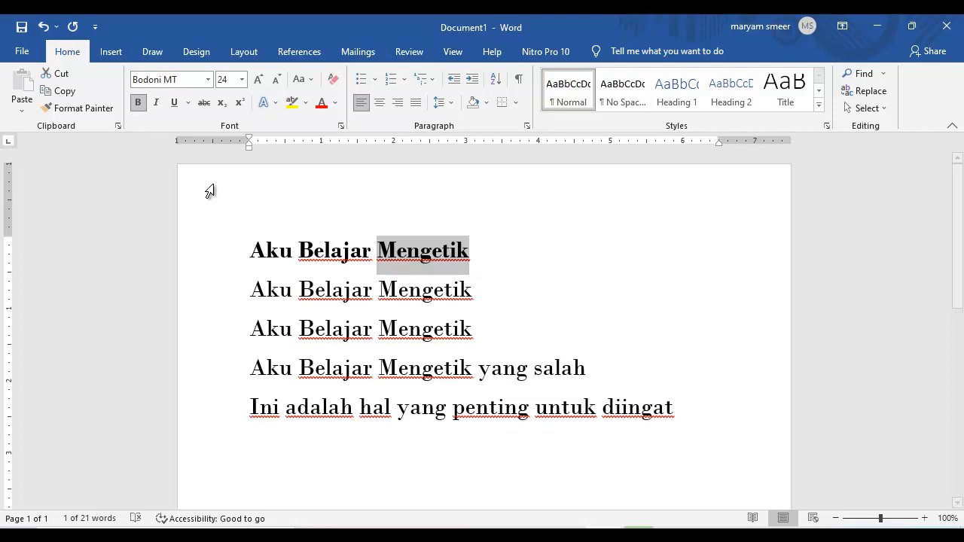
Remove the bold formatting from the entire first line, "Aku Belajar Mengetik"
left_click(324, 252)
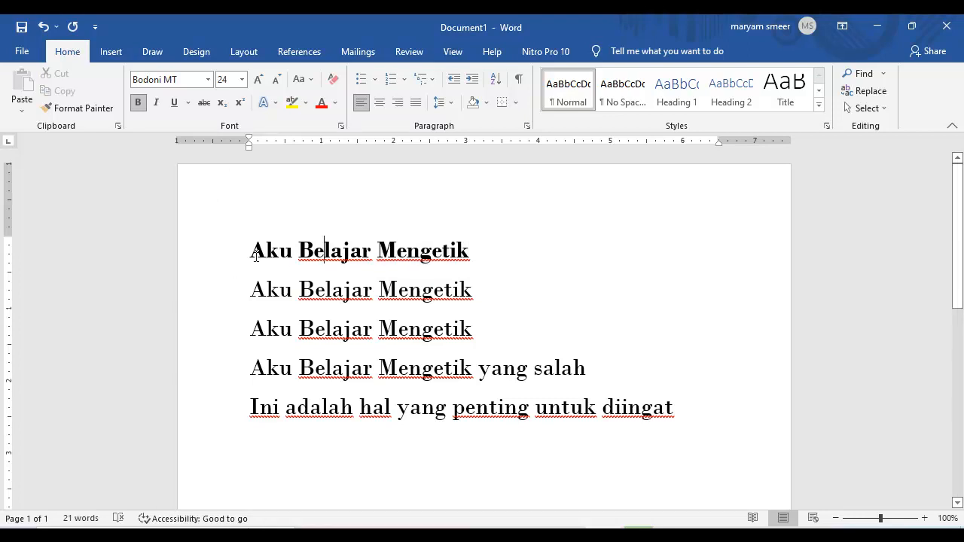
left_click_drag(257, 251, 452, 254)
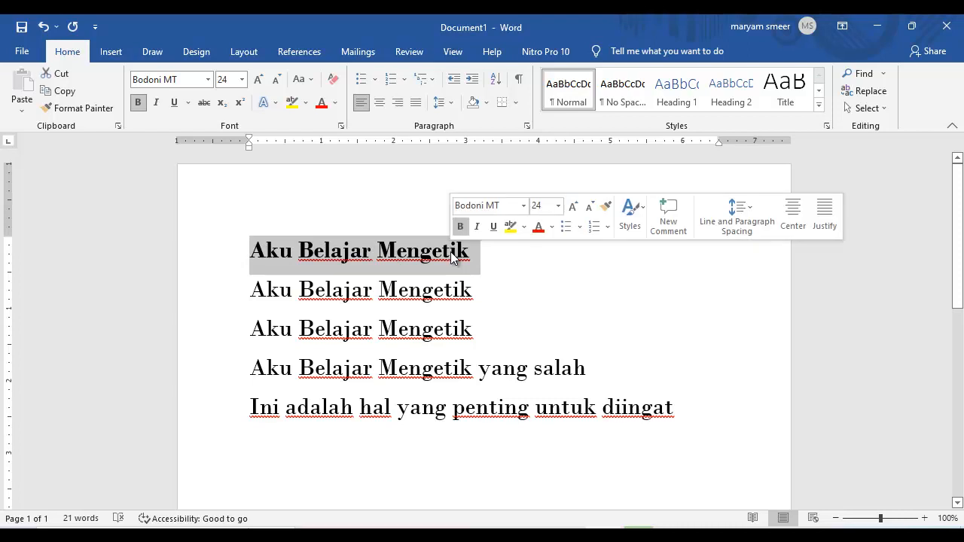
left_click(460, 225)
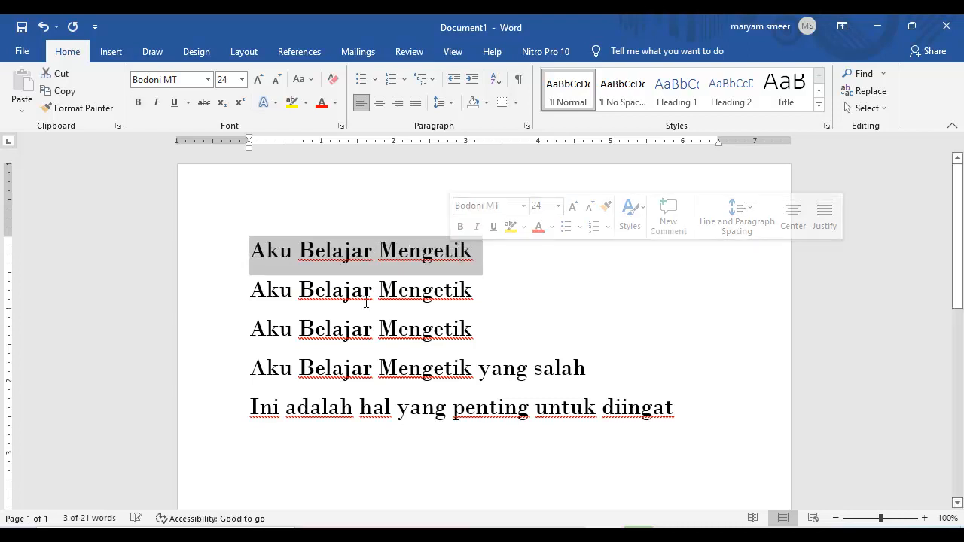
left_click(315, 251)
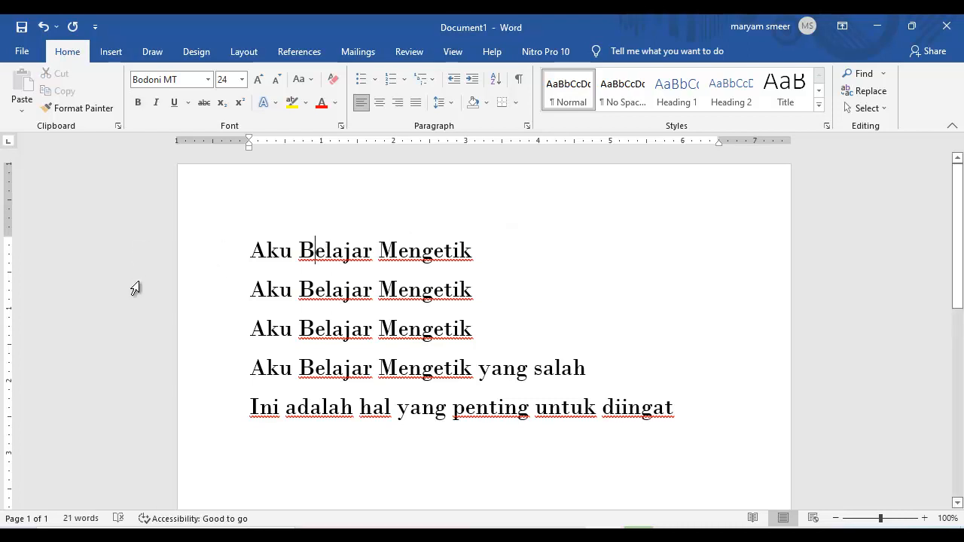
Toggle bold on and off for the entire first line
left_click_drag(253, 249, 475, 250)
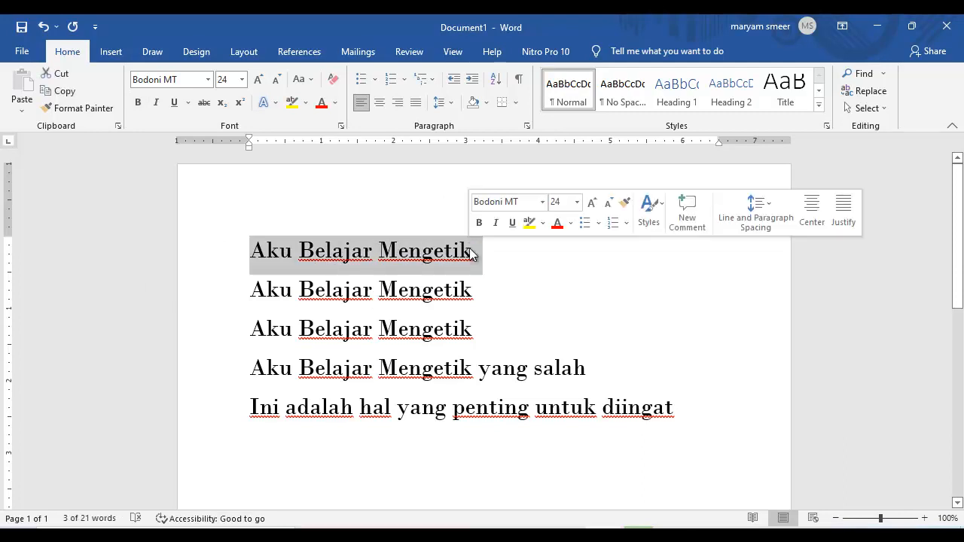
left_click(138, 102)
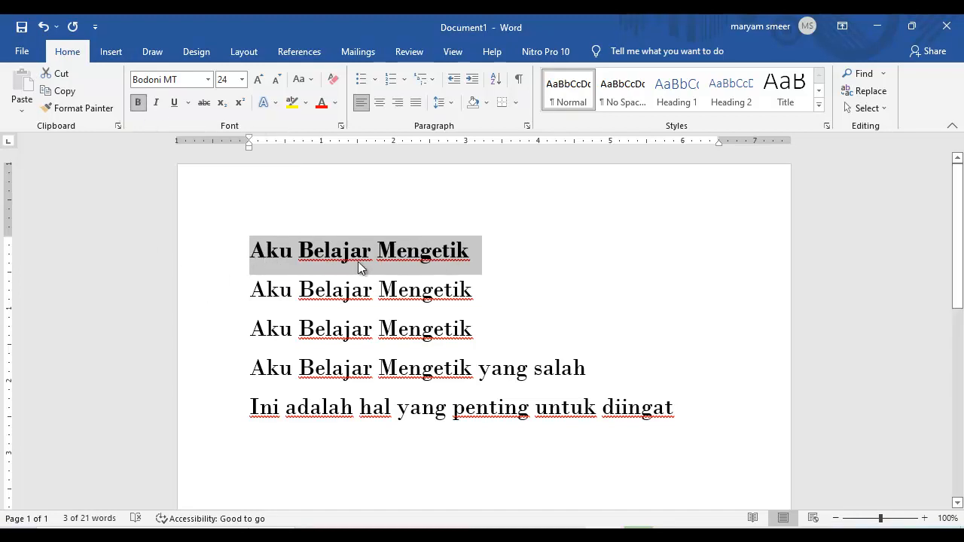
left_click(137, 104)
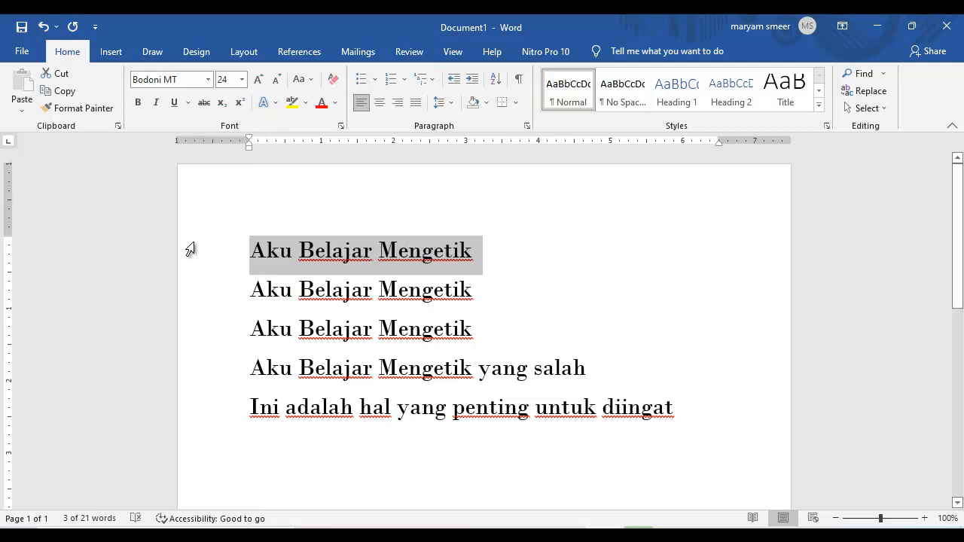
left_click(315, 290)
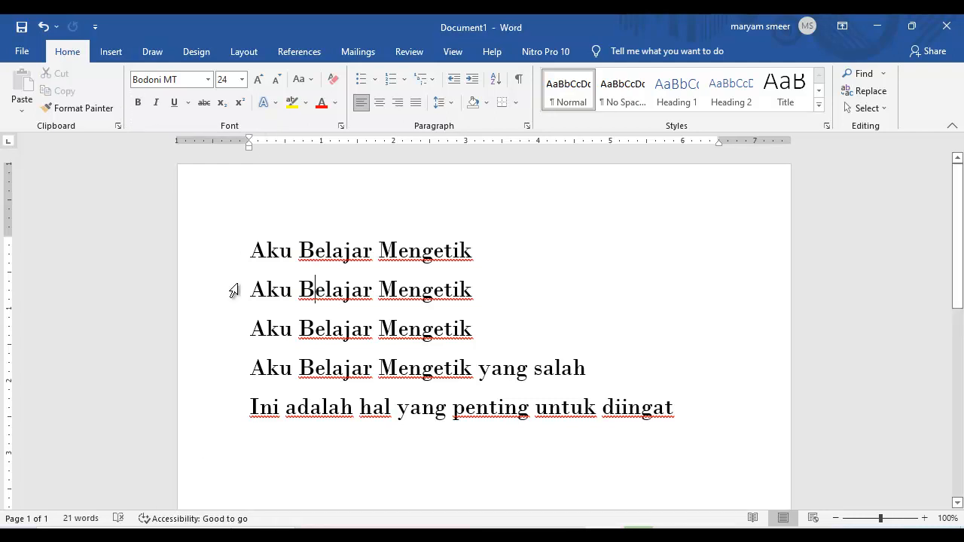
Make the words "Aku Belajar" in the first line bold
left_click_drag(252, 250, 426, 257)
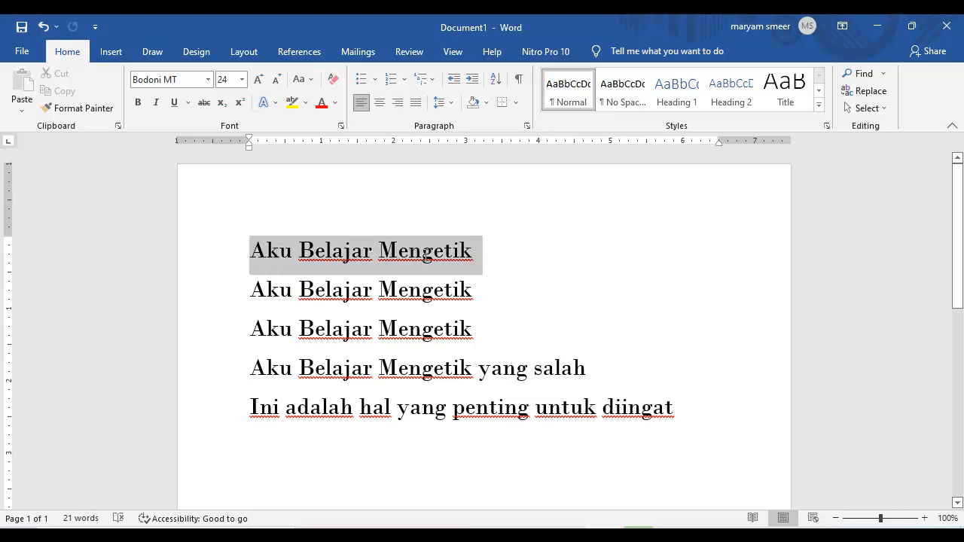
left_click(266, 253)
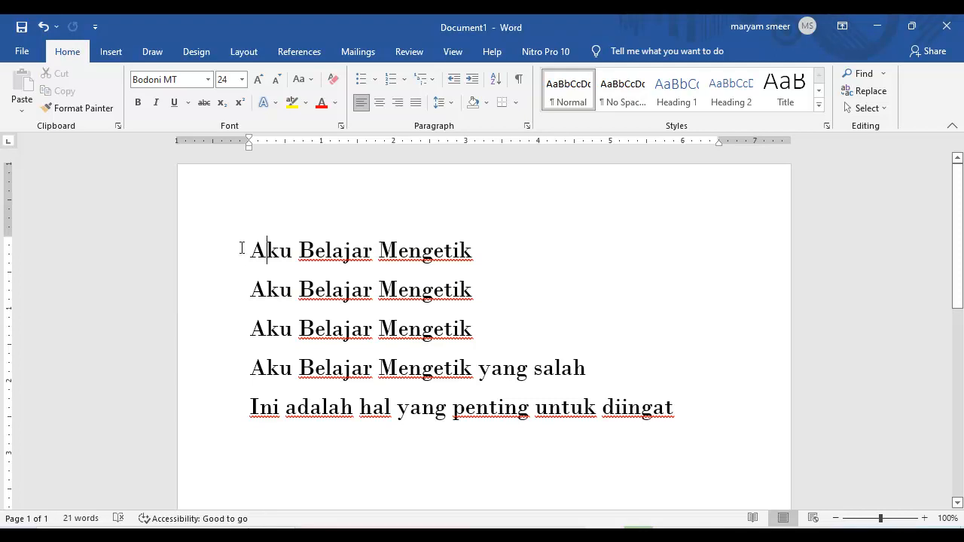
left_click_drag(249, 250, 360, 250)
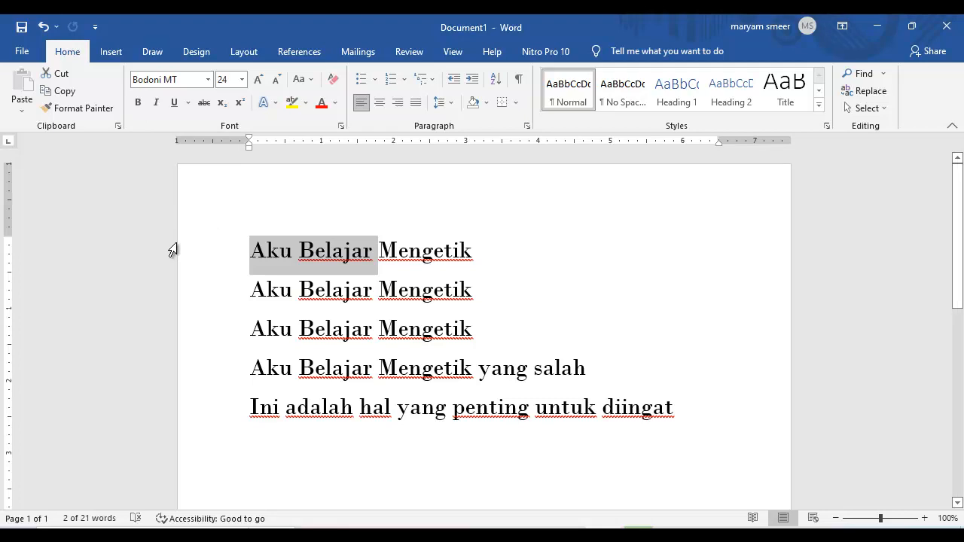
key("ctrl+b")
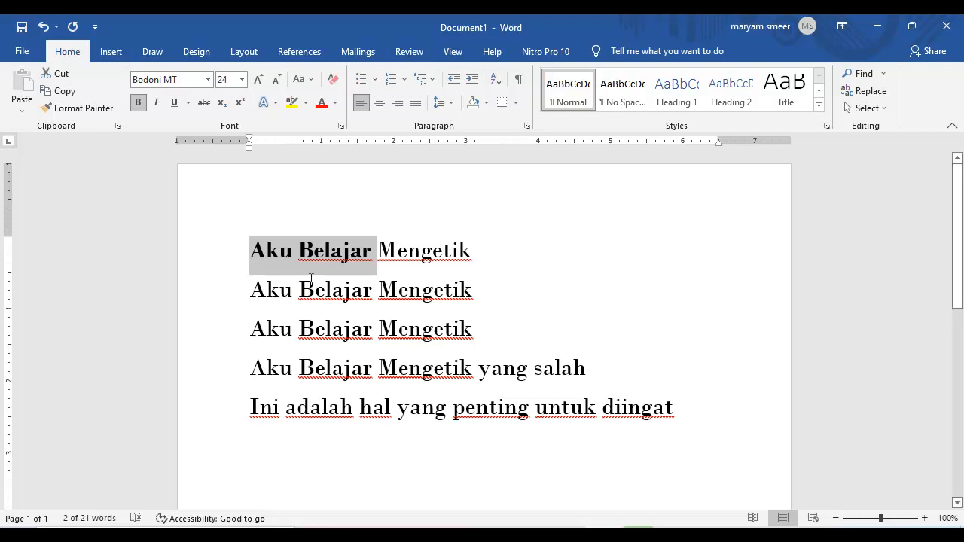
Apply bold to the remaining word "Mengetik" in the first line
left_click(382, 249)
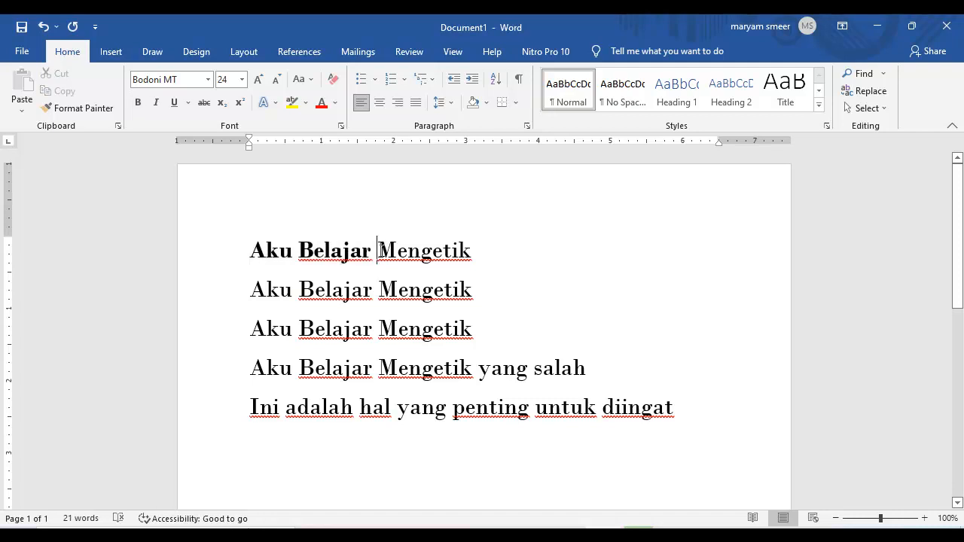
left_click_drag(382, 250, 473, 253)
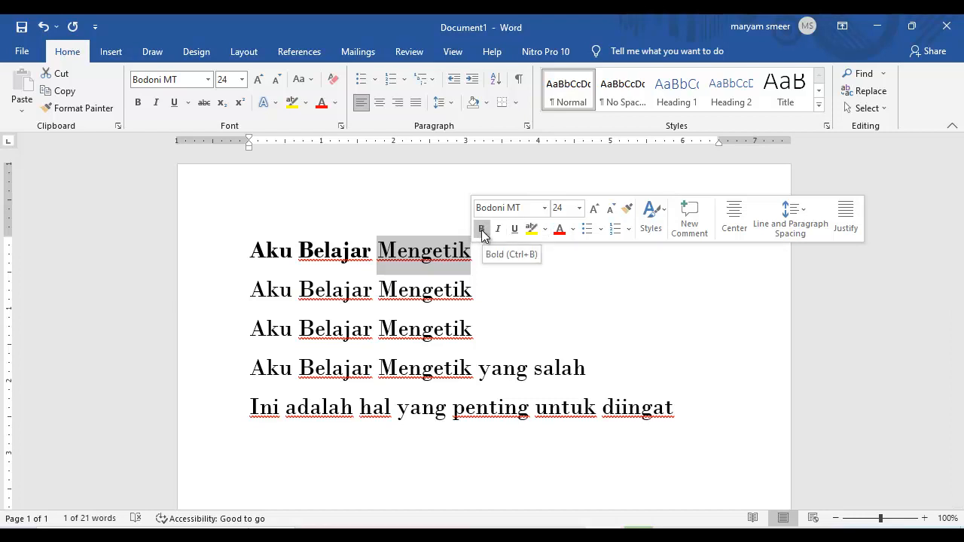
left_click(482, 229)
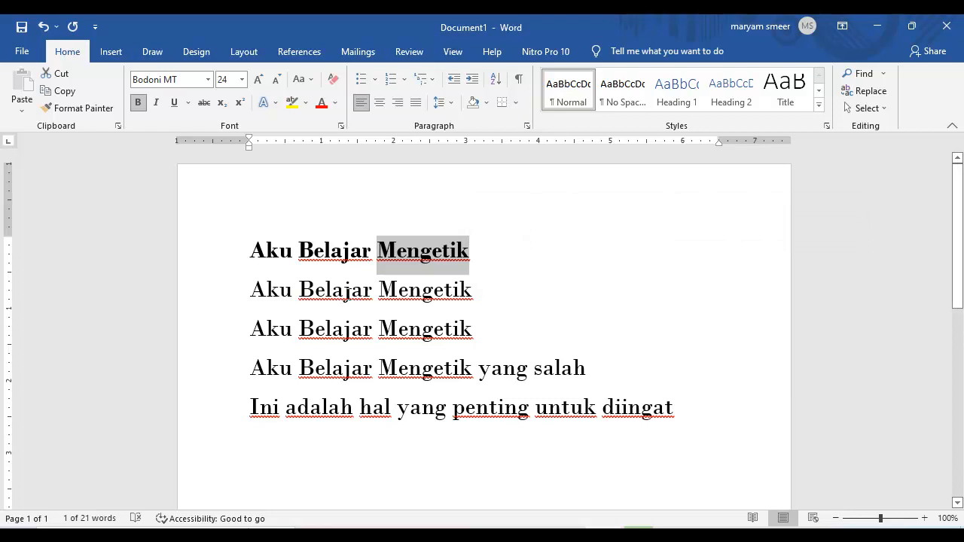
left_click(328, 292)
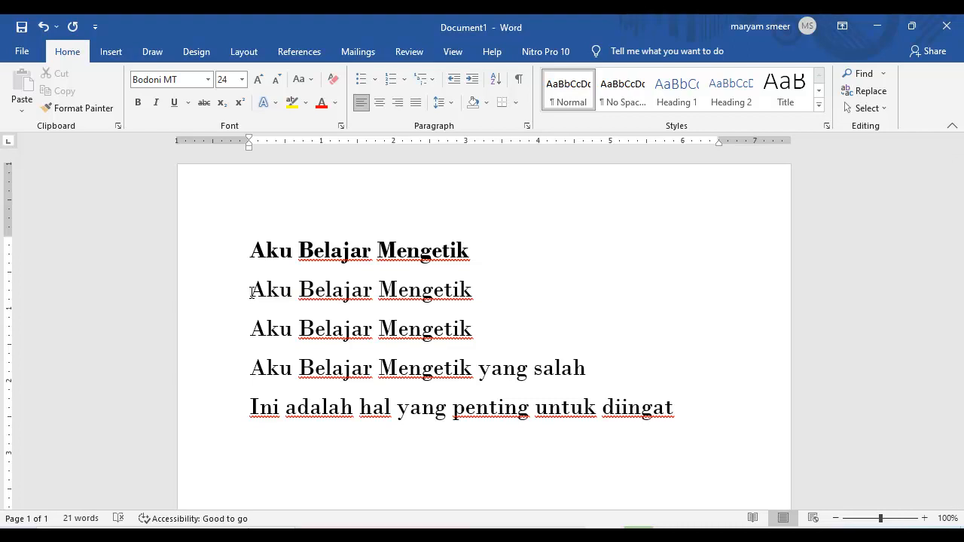
Italicize the words "Aku", "Belajar" and "Mengetik" one by one in the second line
left_click_drag(251, 292, 294, 294)
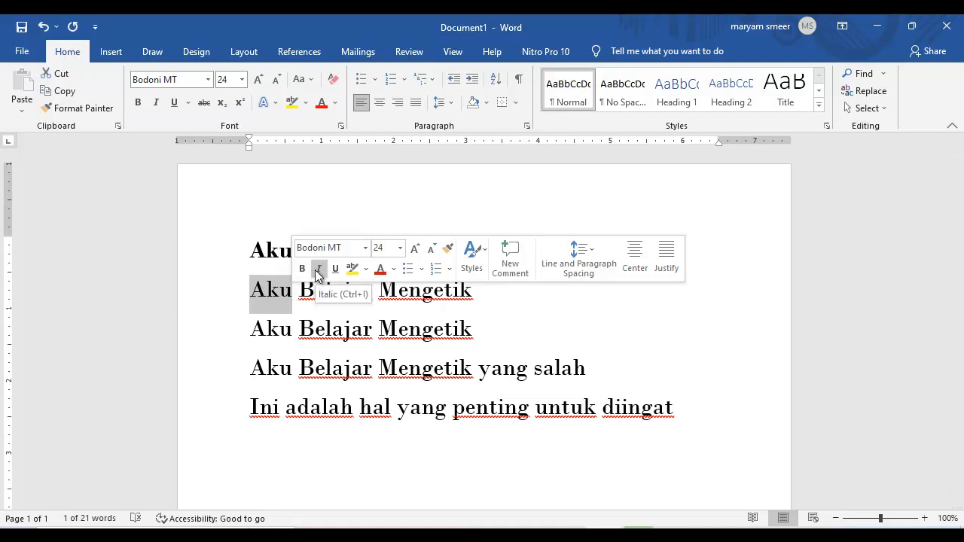
left_click(317, 269)
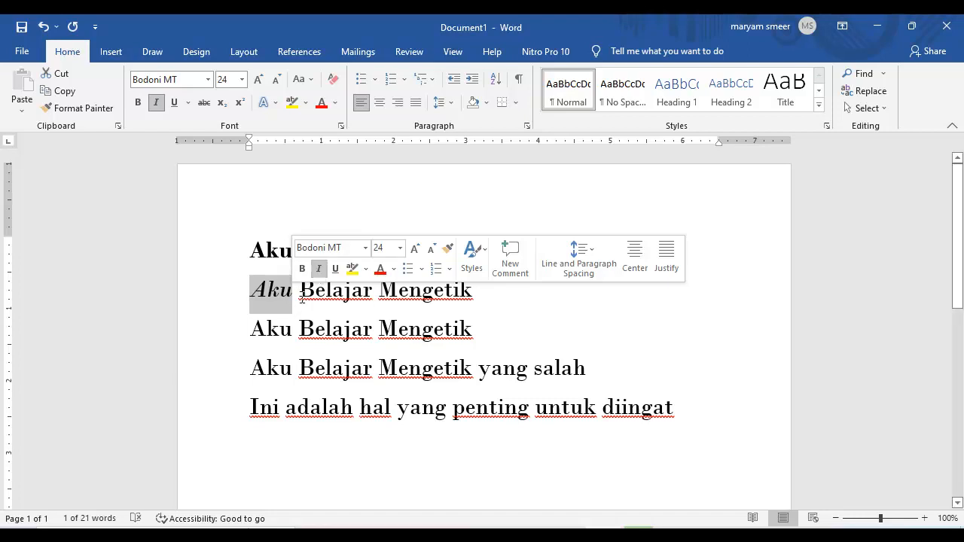
left_click_drag(299, 291, 375, 292)
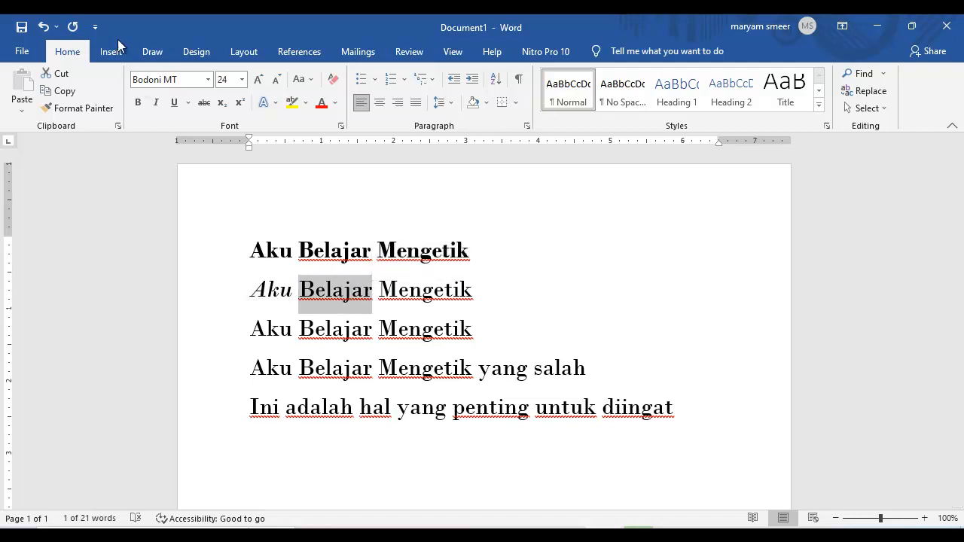
left_click(156, 106)
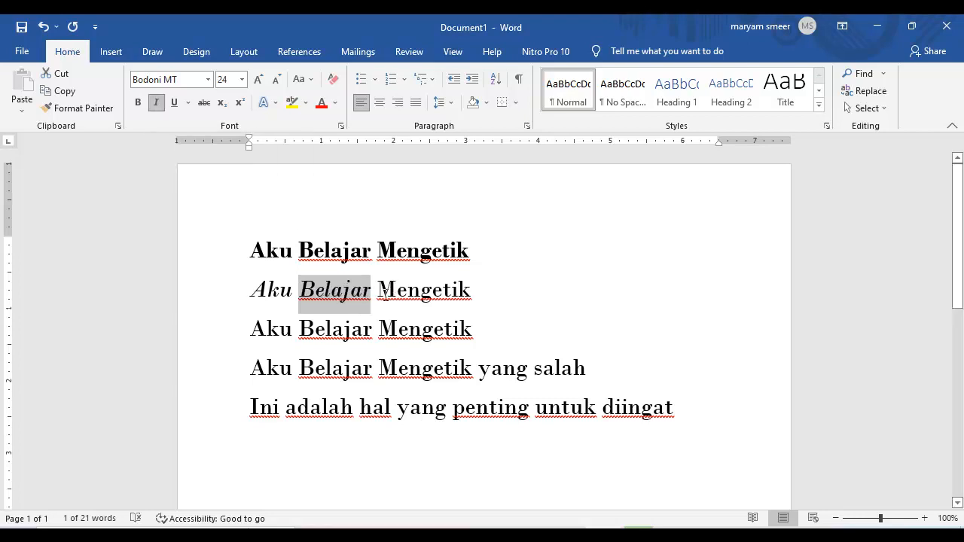
left_click_drag(378, 295, 439, 292)
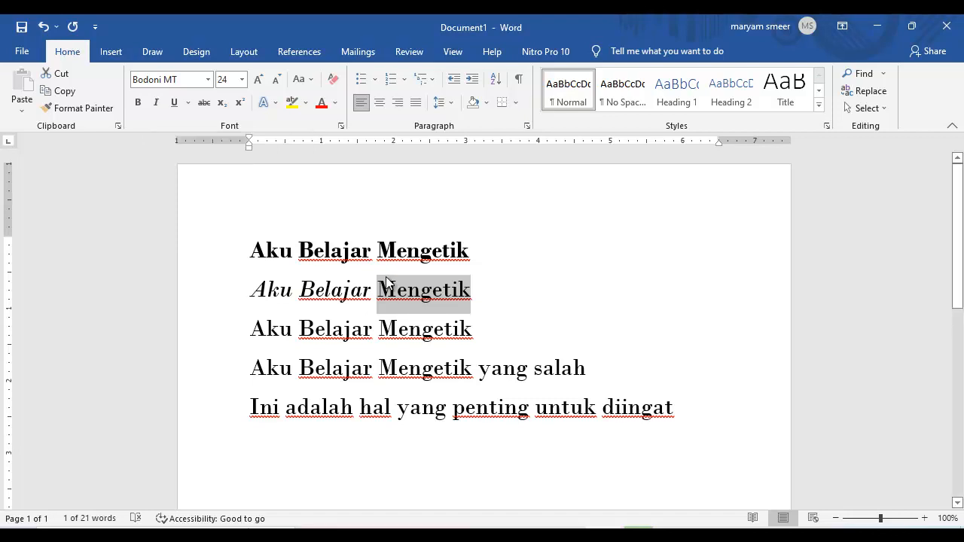
key("ctrl+i")
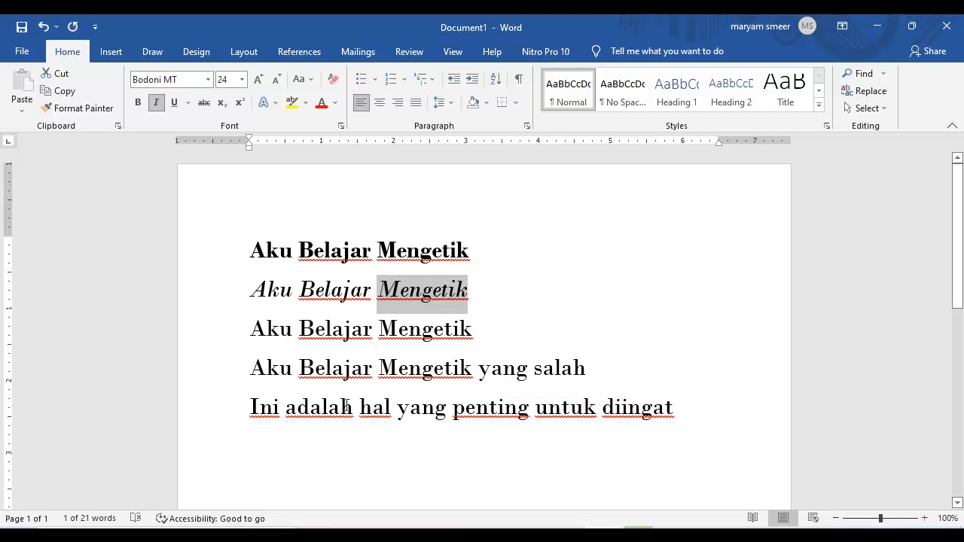
Underline the words "Aku", "Belajar" and "Mengetik" one by one in the third line
left_click(315, 325)
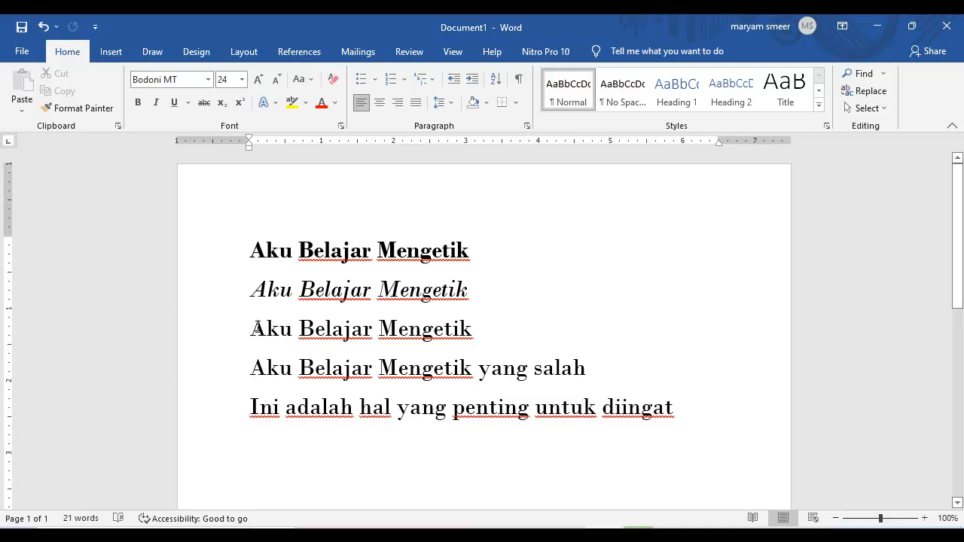
left_click_drag(251, 329, 291, 330)
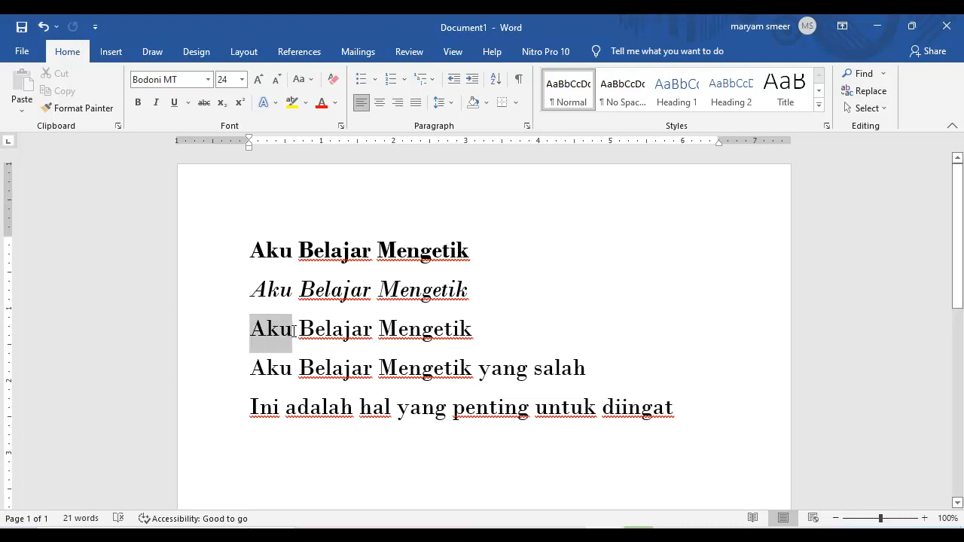
left_click_drag(293, 332, 293, 331)
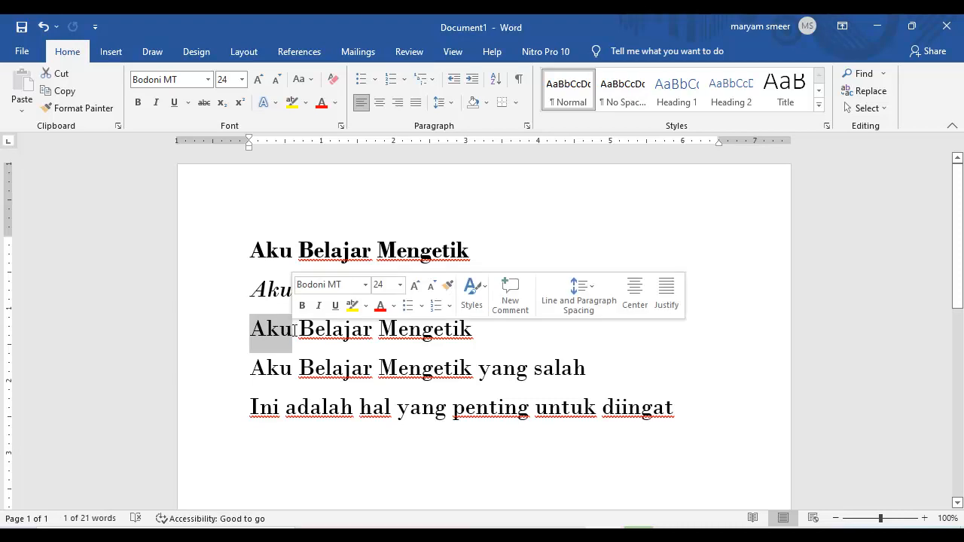
left_click(335, 306)
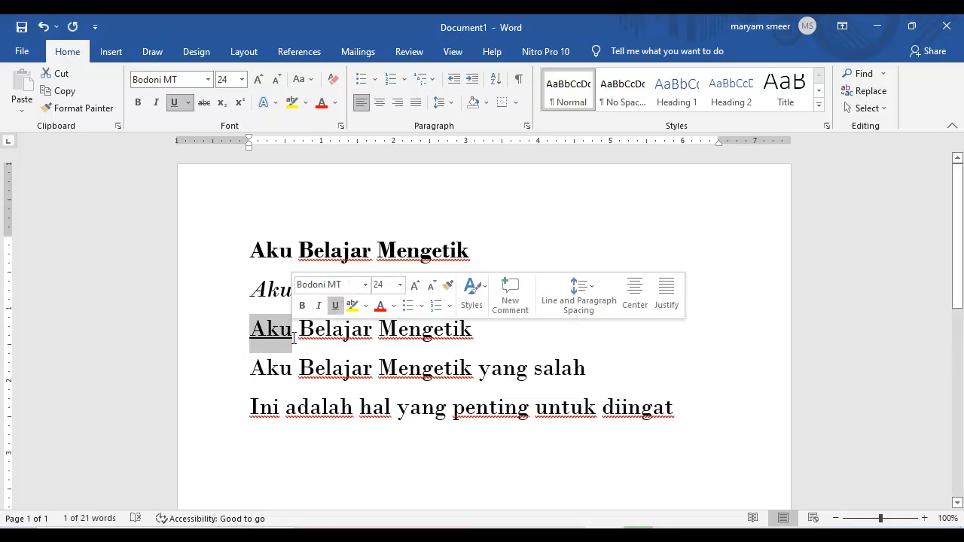
left_click_drag(301, 330, 374, 336)
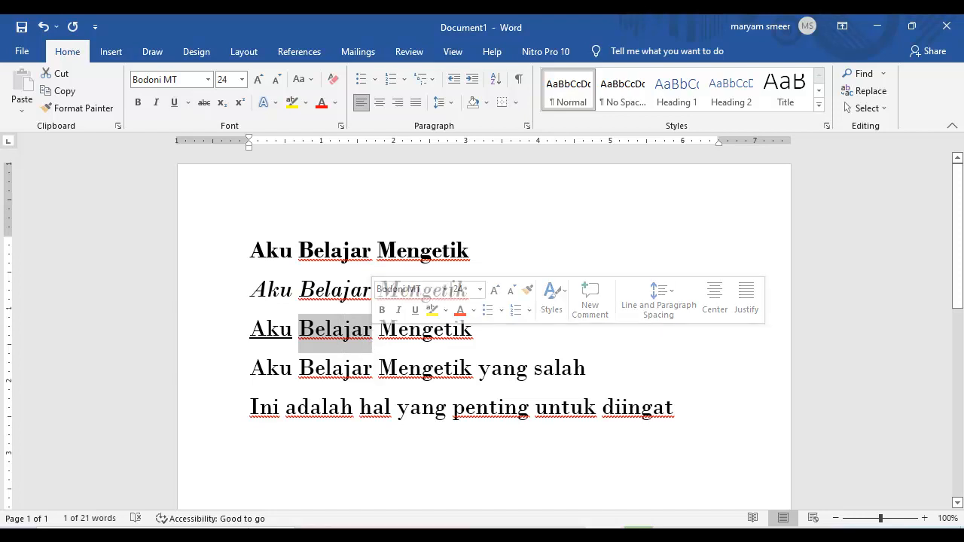
left_click(177, 102)
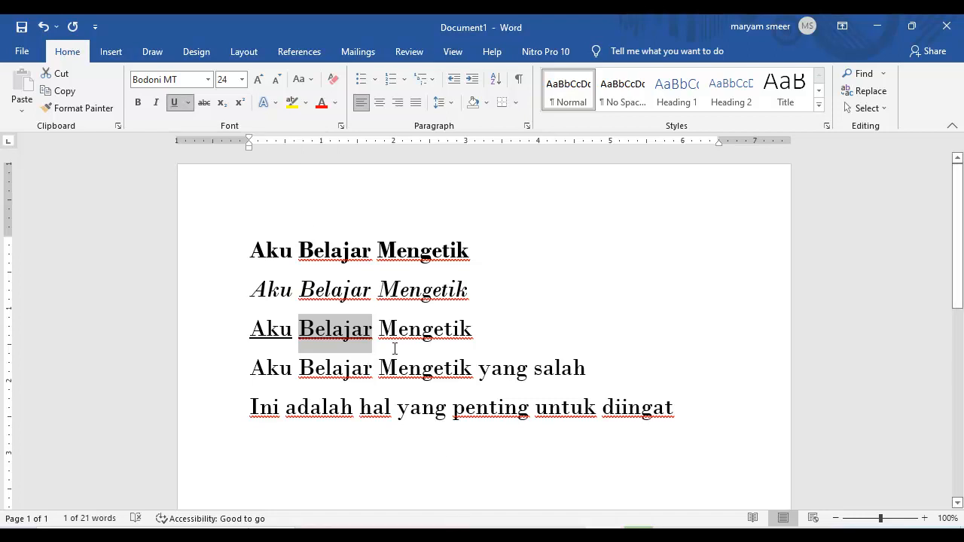
left_click_drag(380, 329, 473, 329)
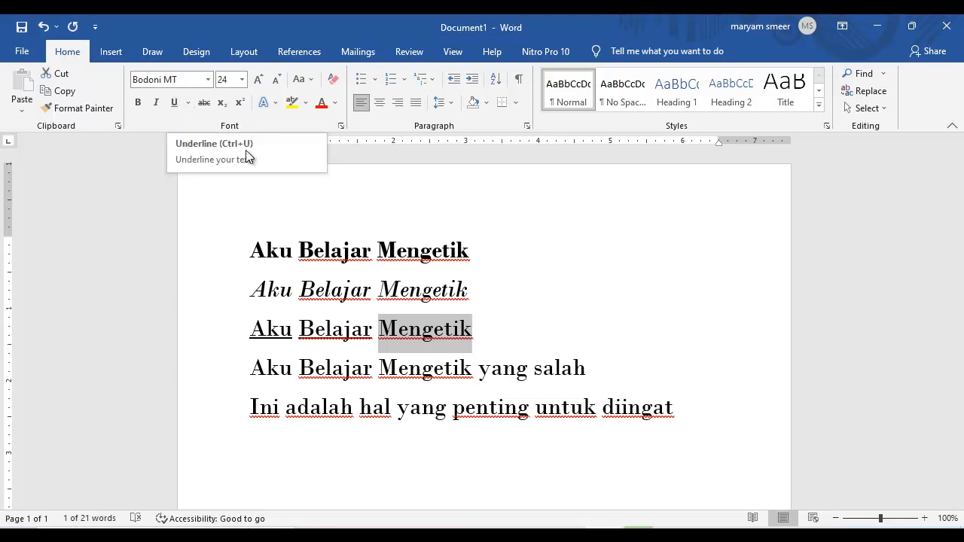
key("ctrl+u")
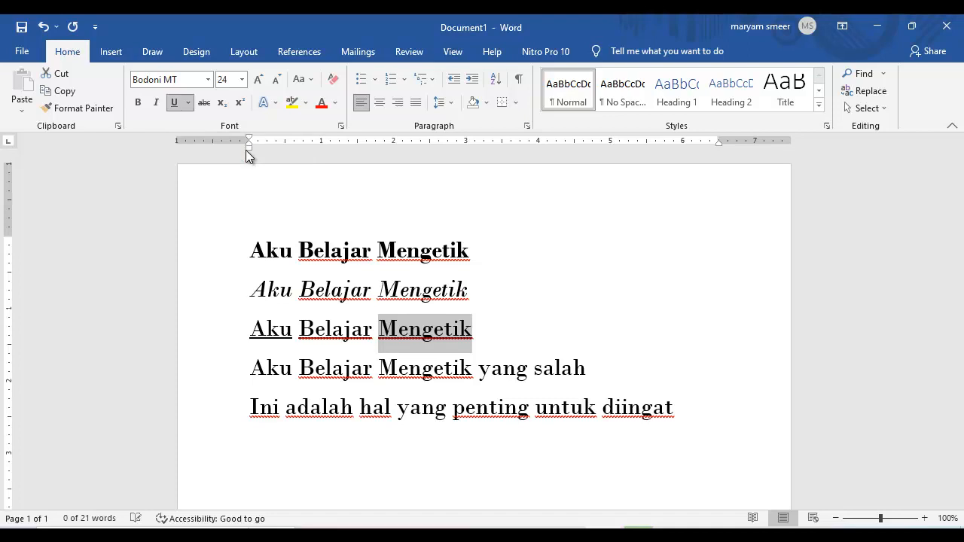
Examine the underline styles offered for "Mengetik" in the third line, including the full style list in the Font dialog
left_click(191, 109)
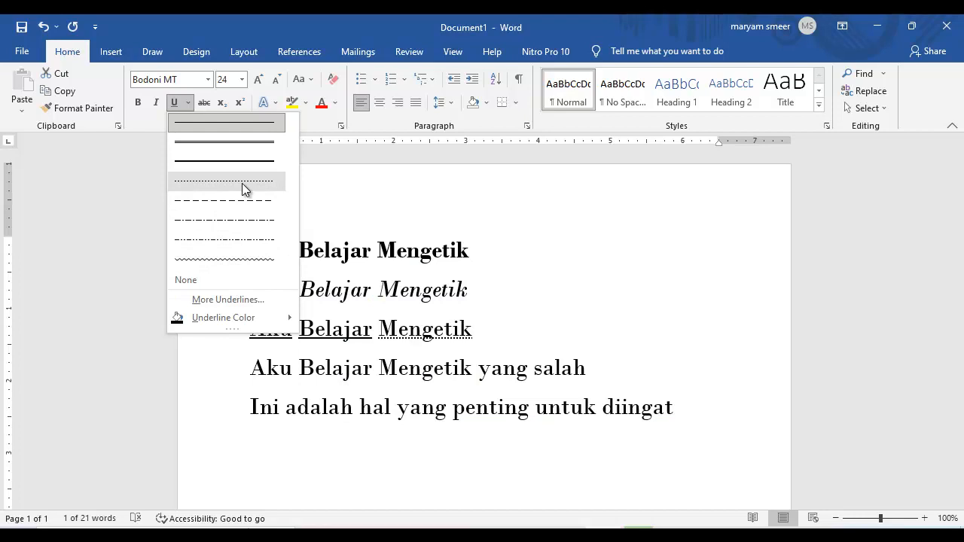
mouse_move(288, 319)
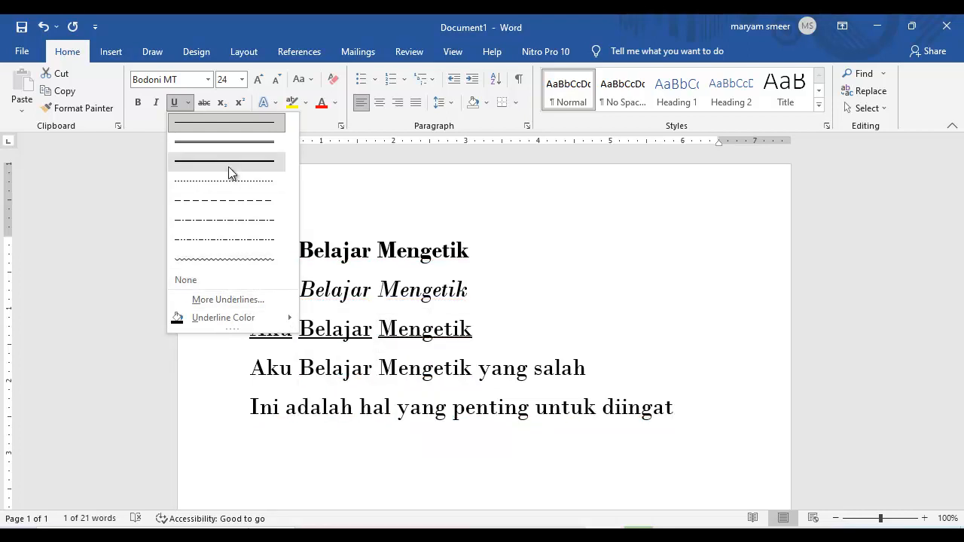
left_click(226, 299)
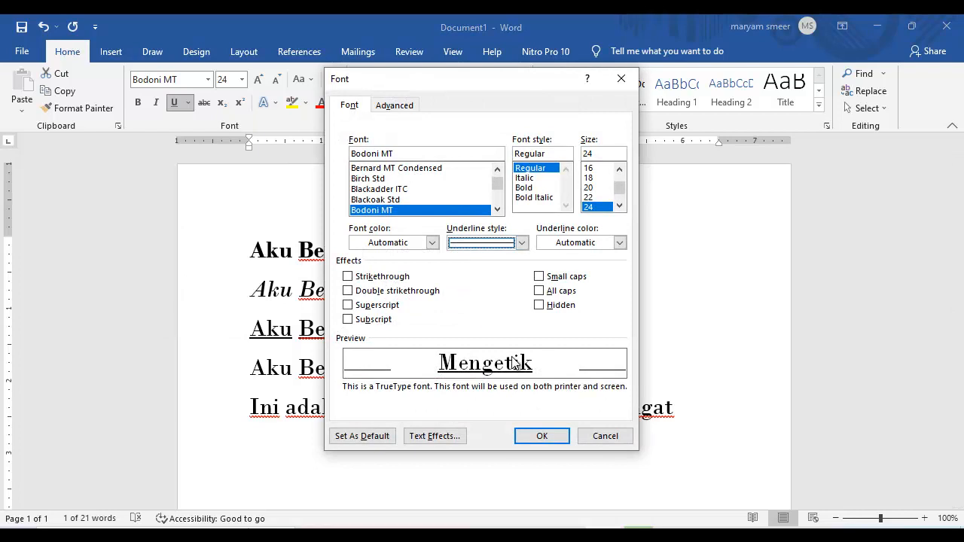
left_click(521, 243)
scroll(493, 305, "down", 3)
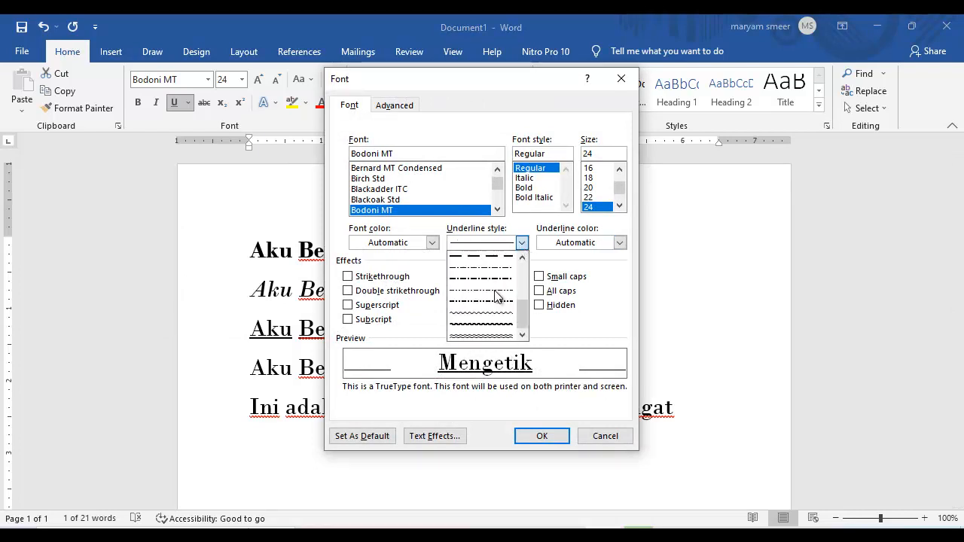
scroll(495, 296, "up", 3)
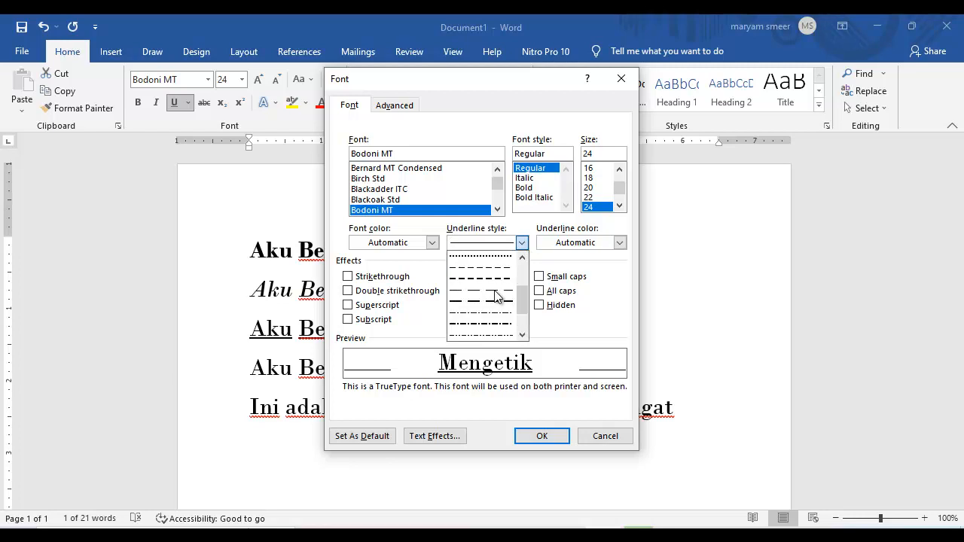
left_click(569, 327)
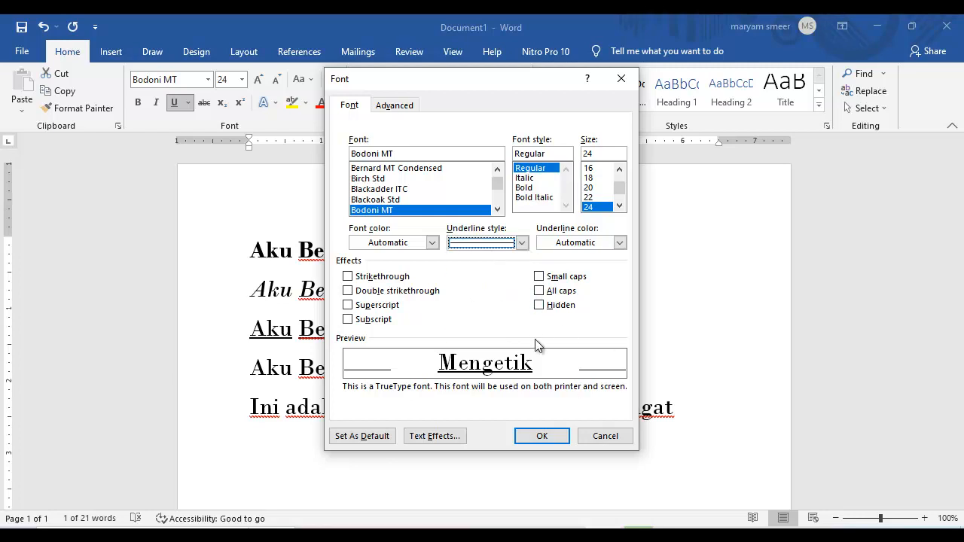
left_click(603, 438)
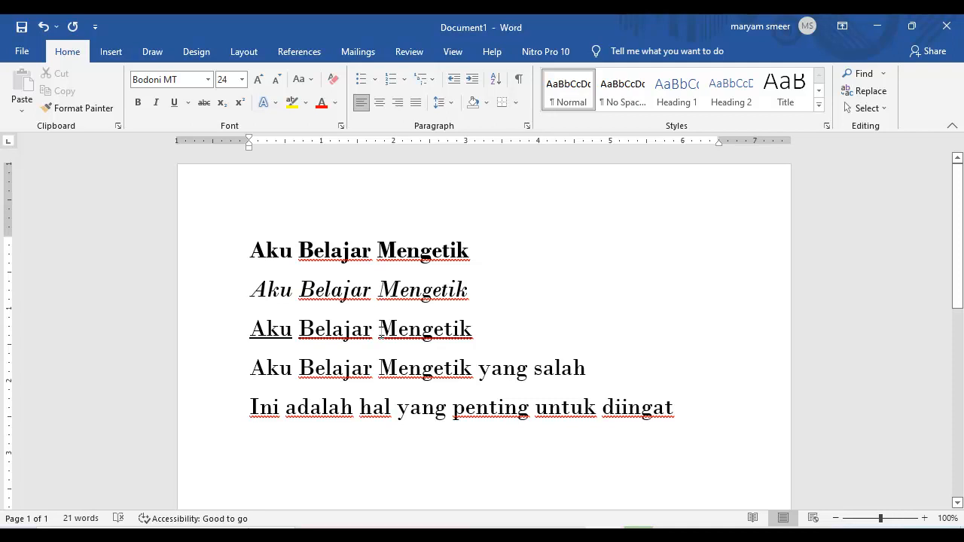
Set the underline color of "Mengetik" in the third line to Red
left_click_drag(381, 332, 508, 330)
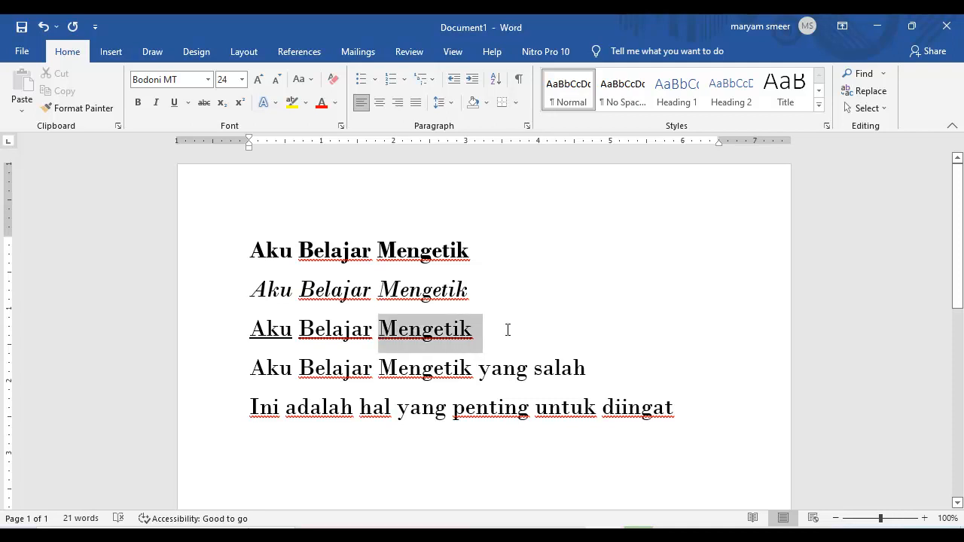
left_click(188, 102)
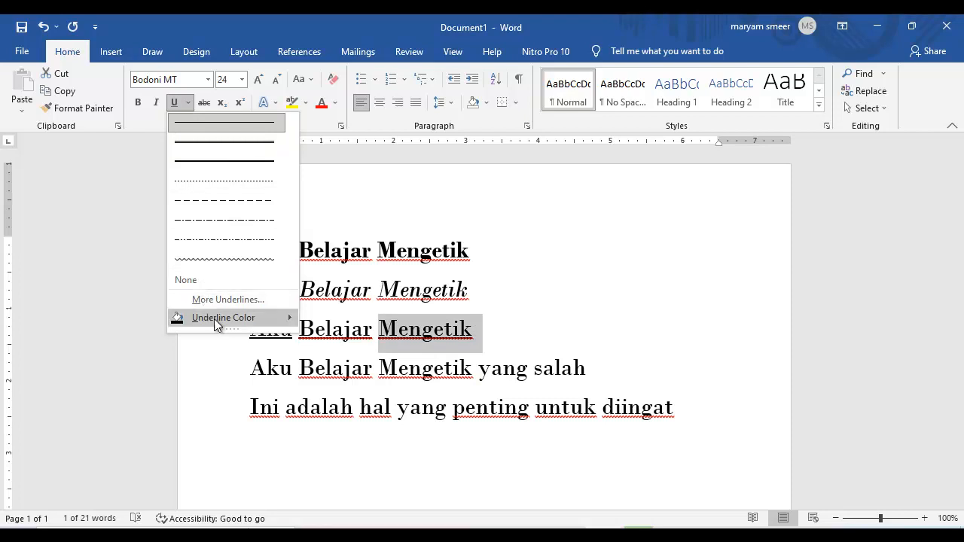
mouse_move(210, 324)
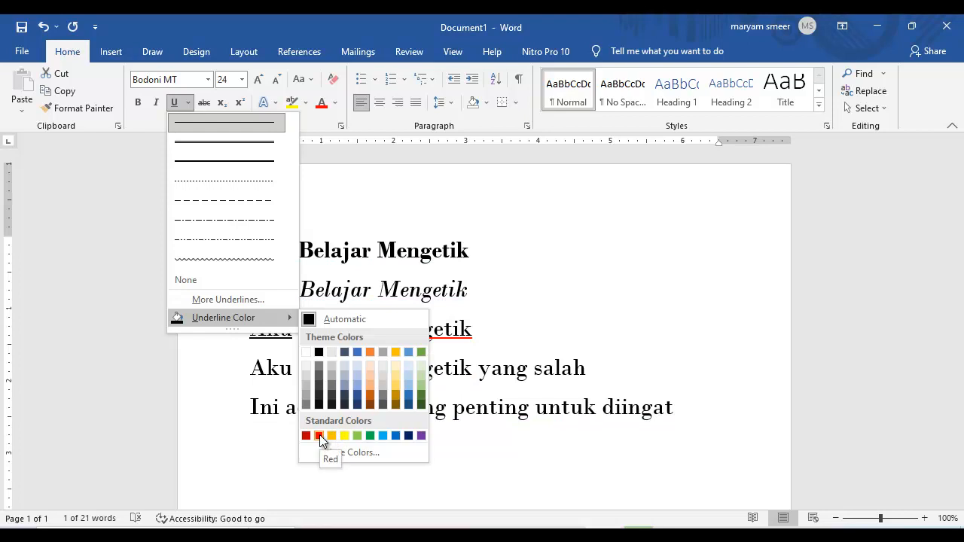
key("Escape")
key("Escape")
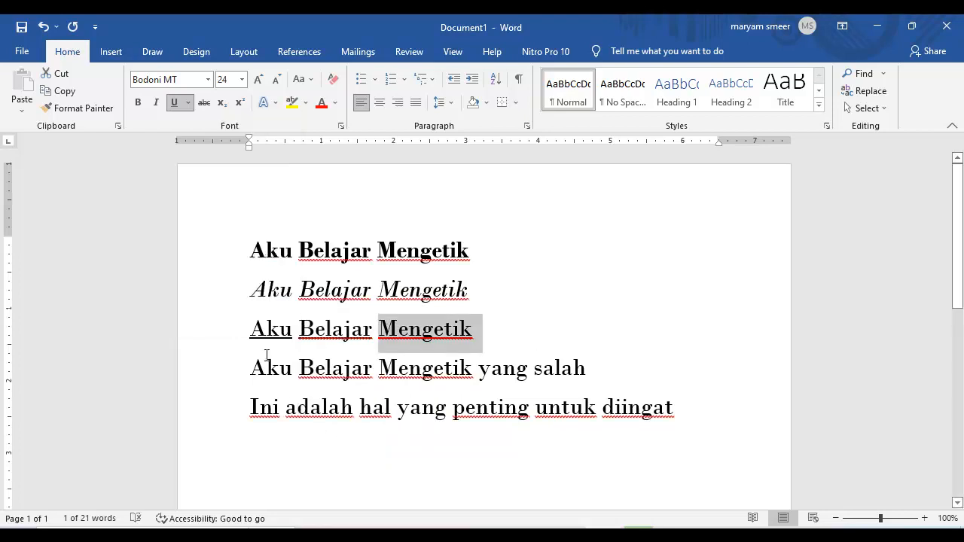
left_click(276, 370)
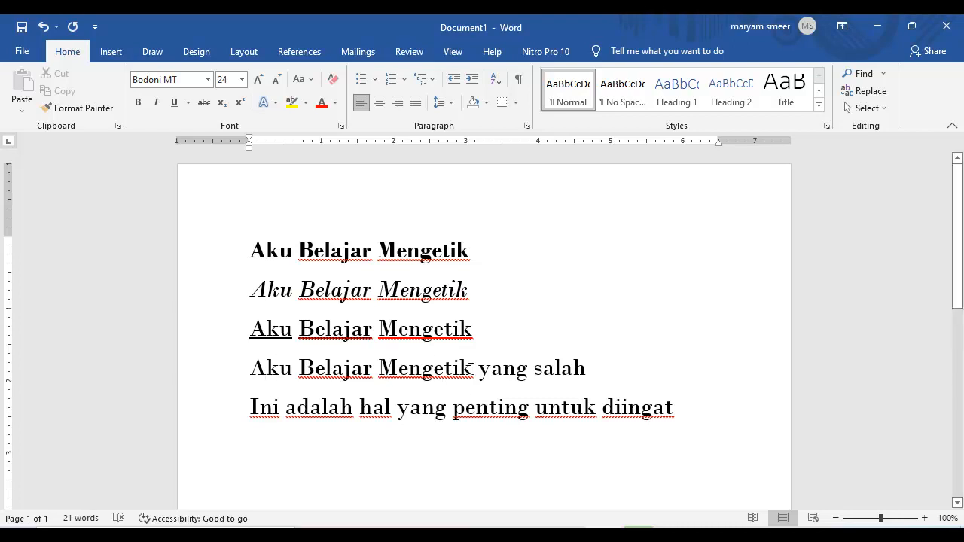
Apply strikethrough to the words "yang salah" at the end of the fourth line
left_click_drag(480, 370, 583, 371)
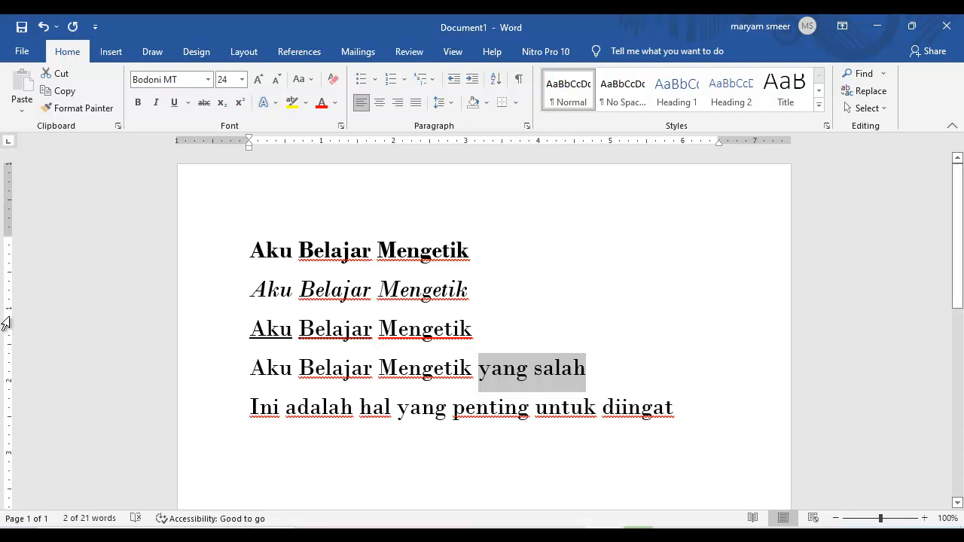
left_click(203, 104)
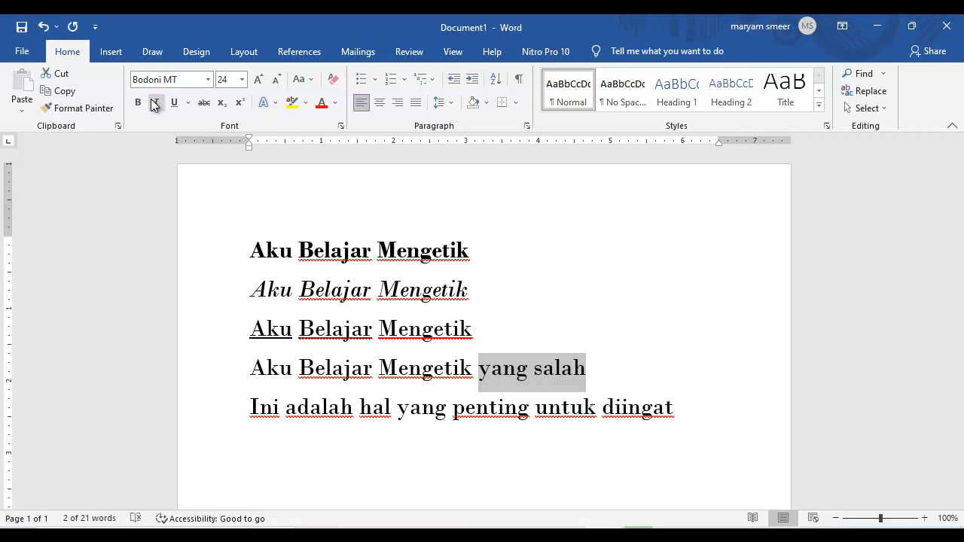
left_click(202, 103)
left_click(505, 404)
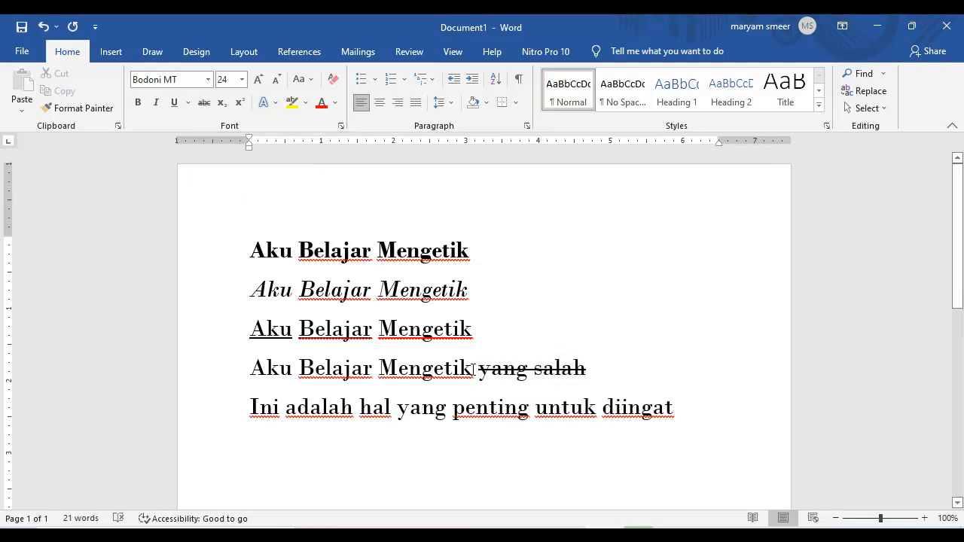
Remove the strikethrough from the words "yang salah" in the fourth line
left_click_drag(480, 369, 543, 369)
left_click(543, 369)
left_click(483, 372)
left_click_drag(481, 372, 564, 372)
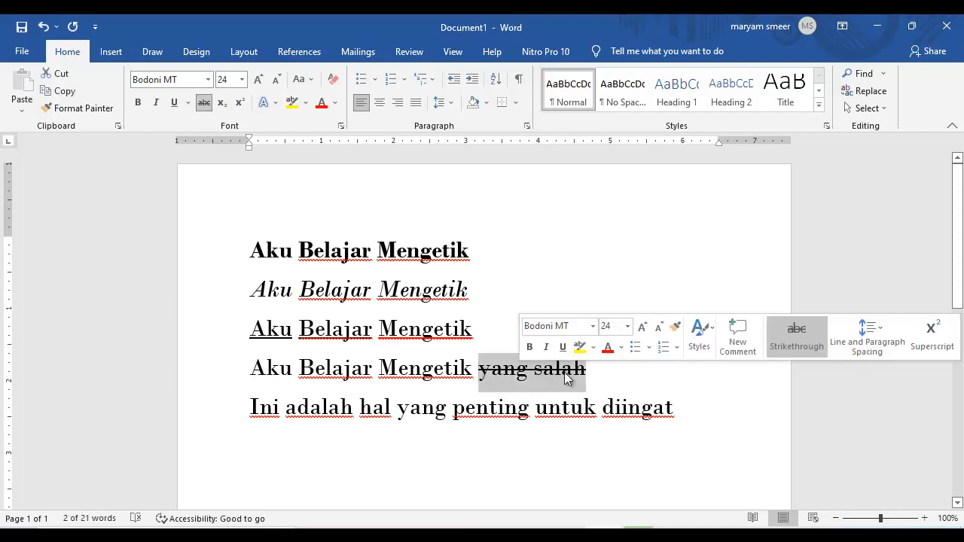
key("Right")
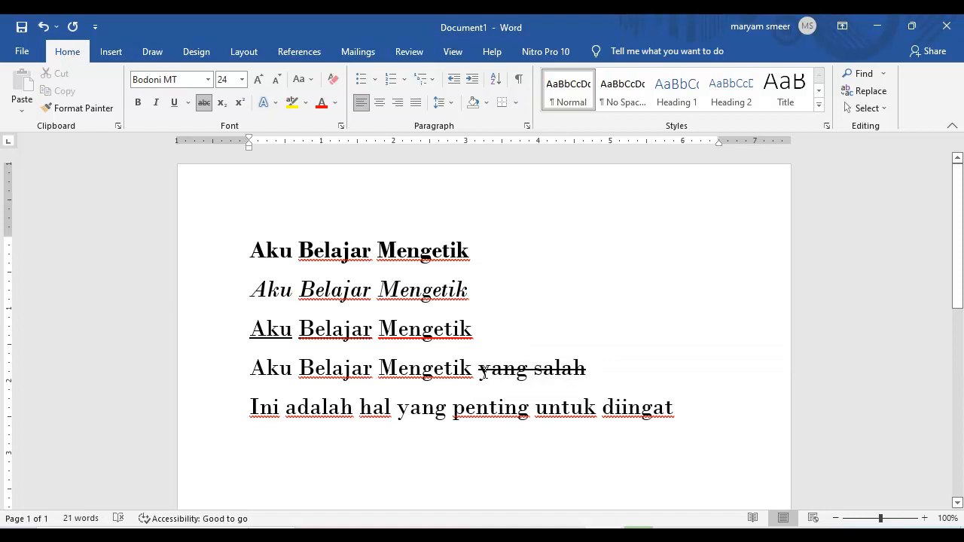
left_click_drag(480, 371, 562, 374)
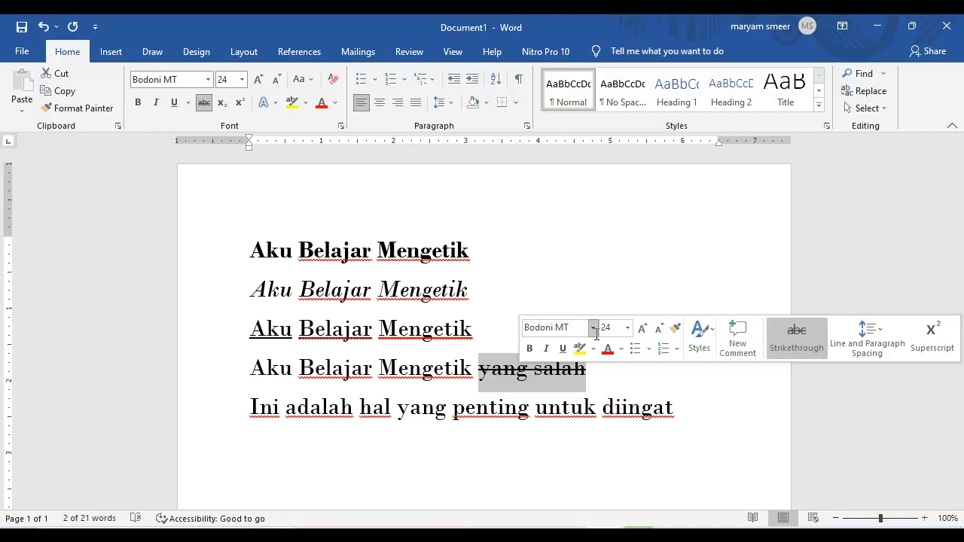
left_click(798, 343)
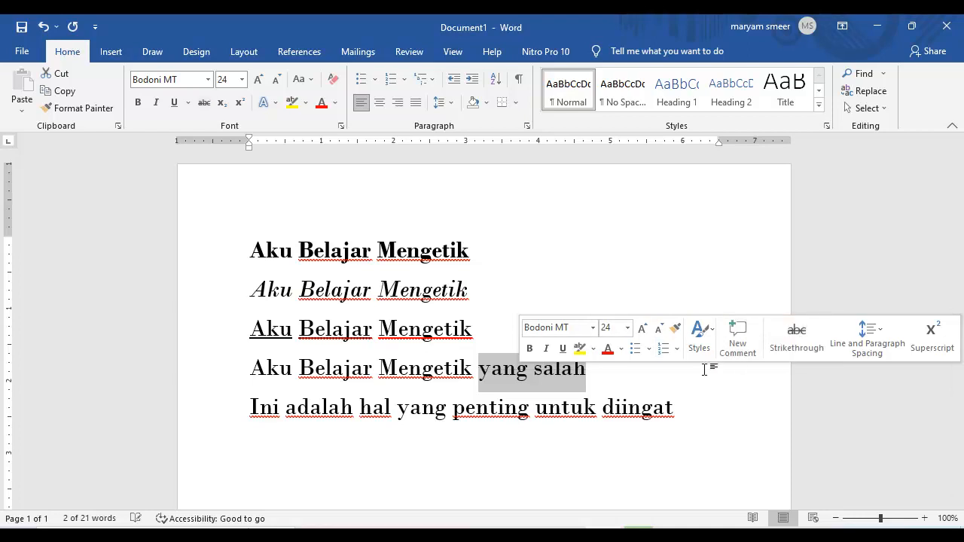
Reapply strikethrough to the words "yang salah" in the fourth line
key("Right")
left_click_drag(479, 369, 594, 378)
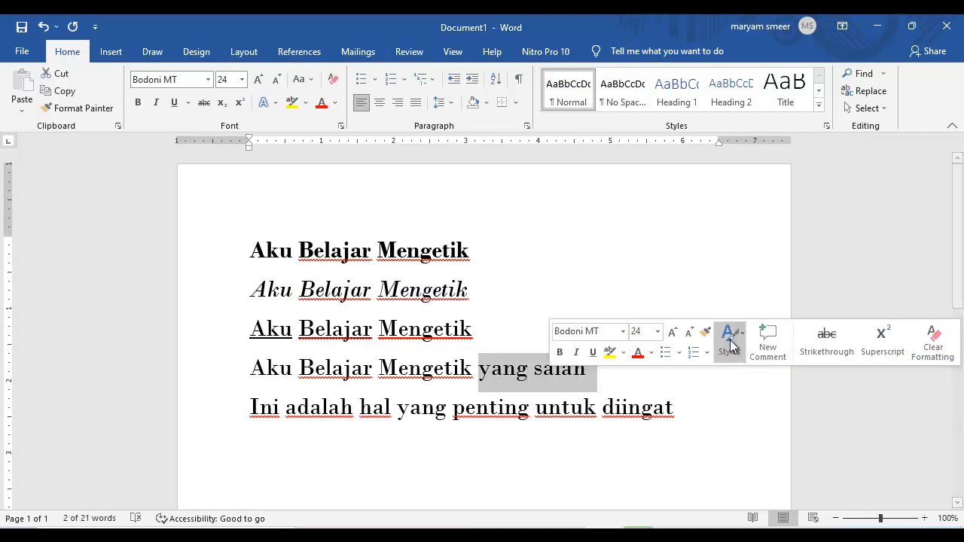
left_click(842, 333)
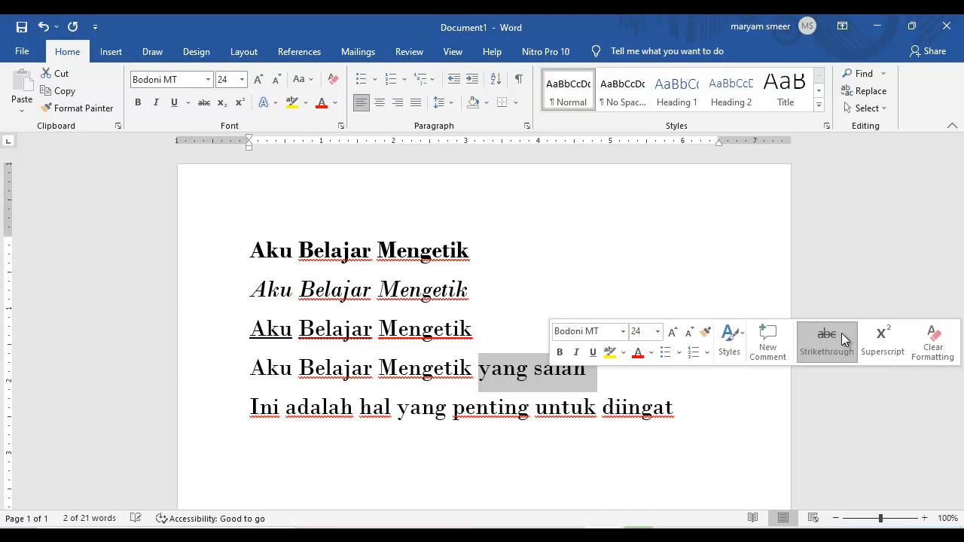
left_click(595, 369)
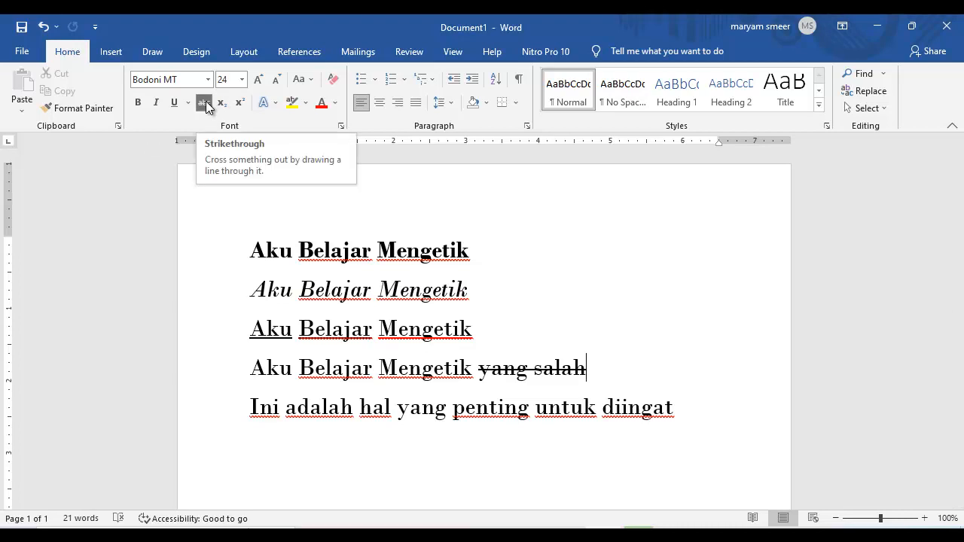
left_click(480, 373)
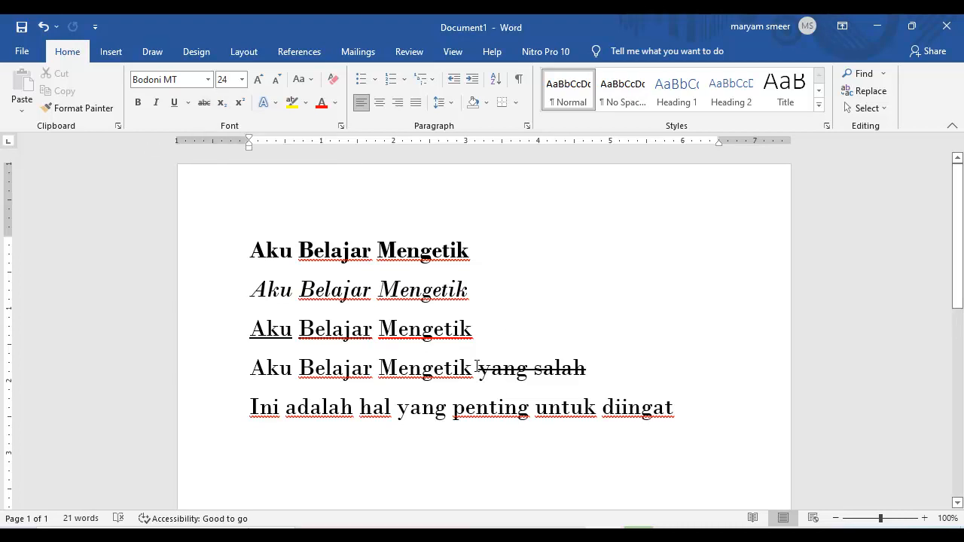
left_click_drag(478, 369, 587, 370)
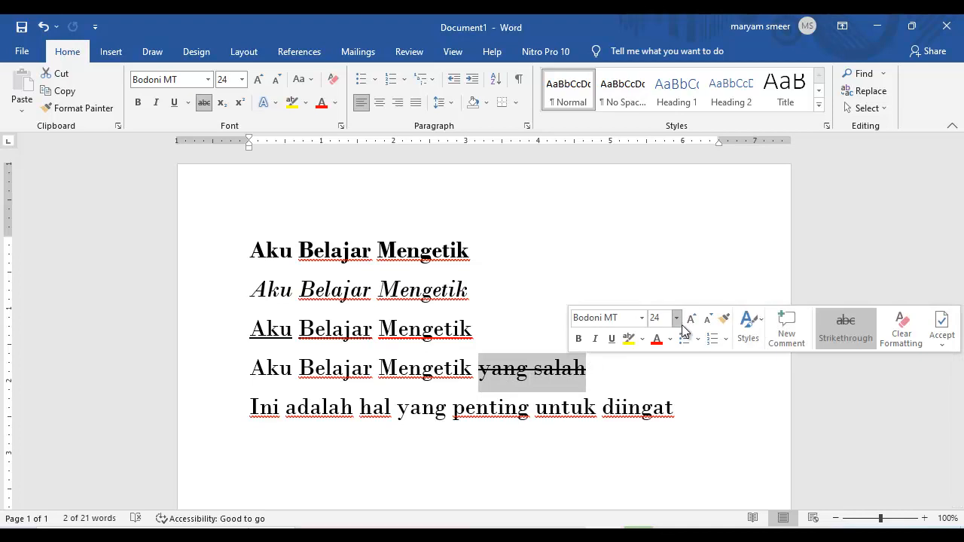
left_click(602, 370)
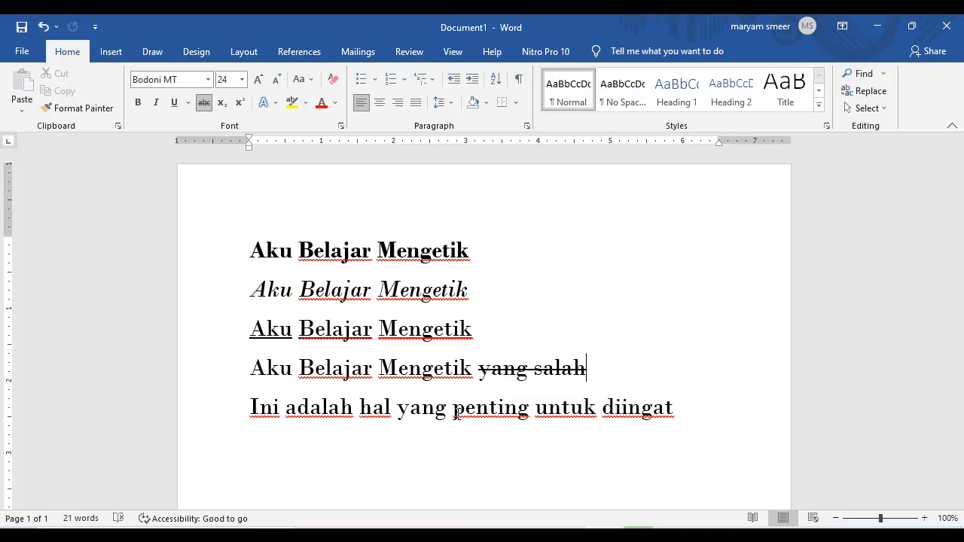
Highlight the word "penting" in the fifth line in yellow
left_click_drag(456, 414, 533, 413)
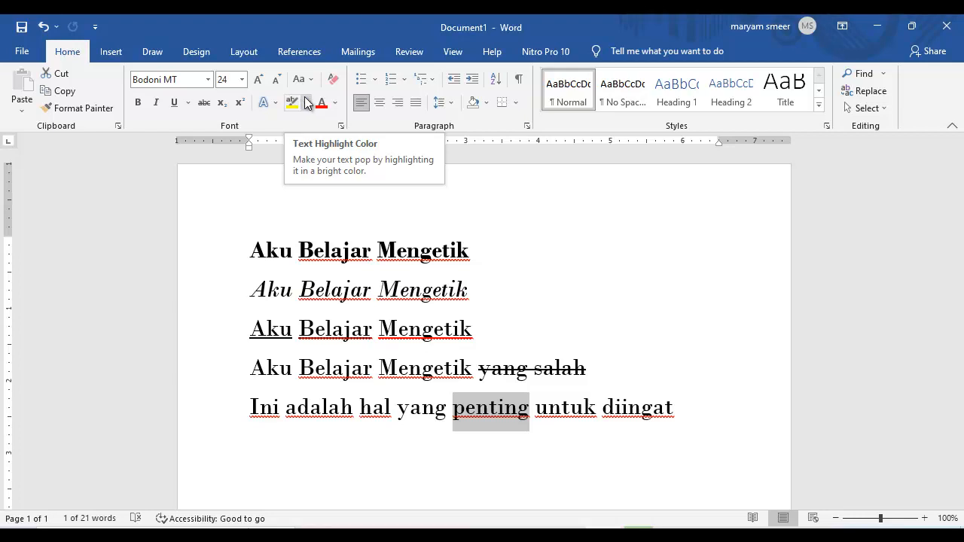
left_click(307, 103)
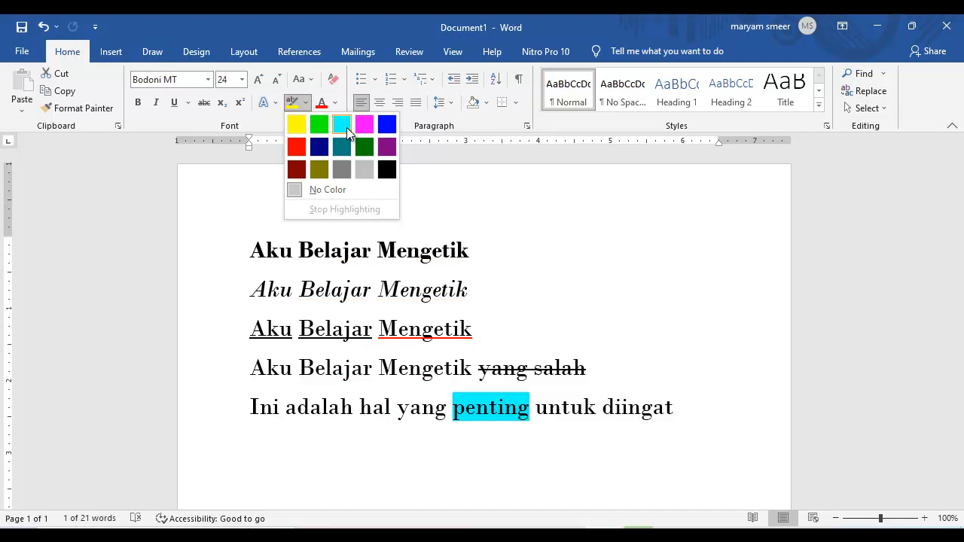
left_click(297, 128)
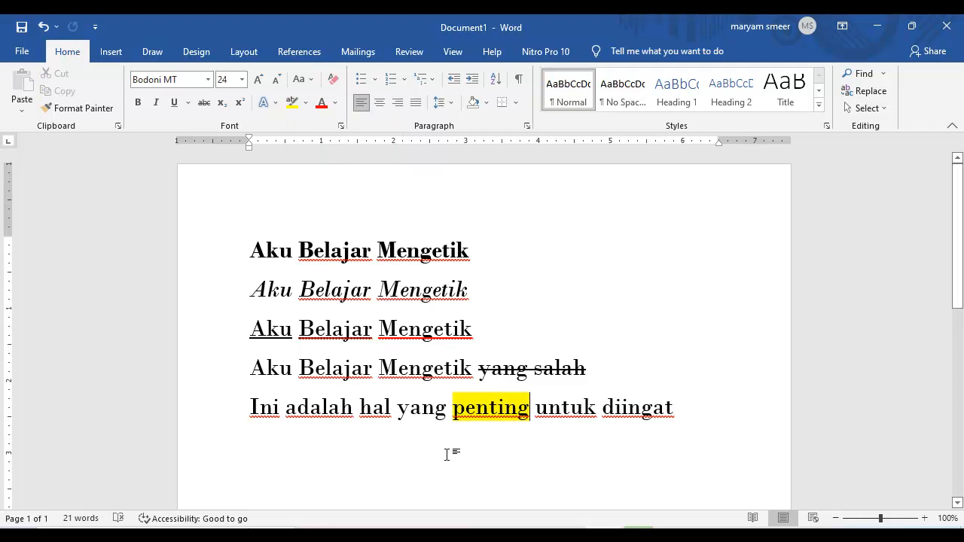
Highlight the word "diingat" at the end of the fifth line in Red
left_click_drag(539, 409, 678, 413)
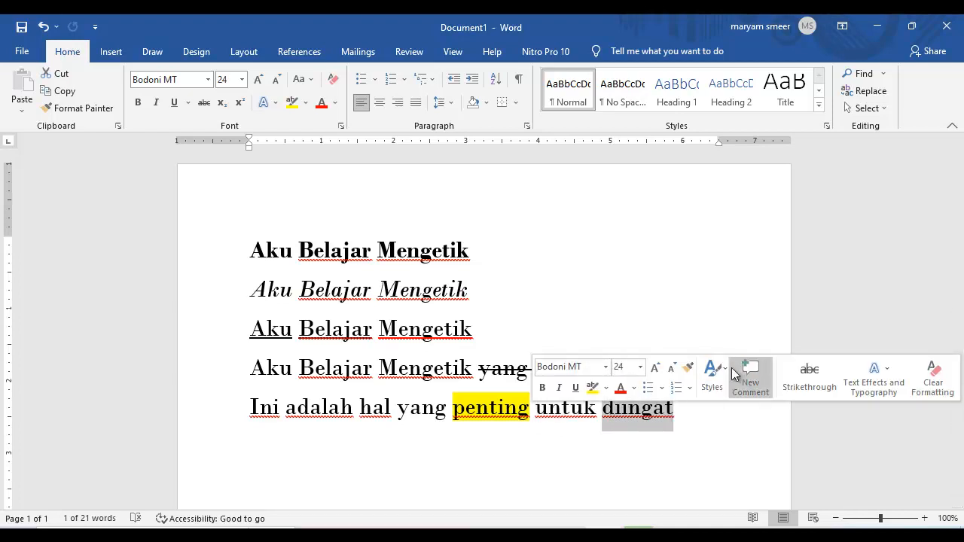
left_click(607, 388)
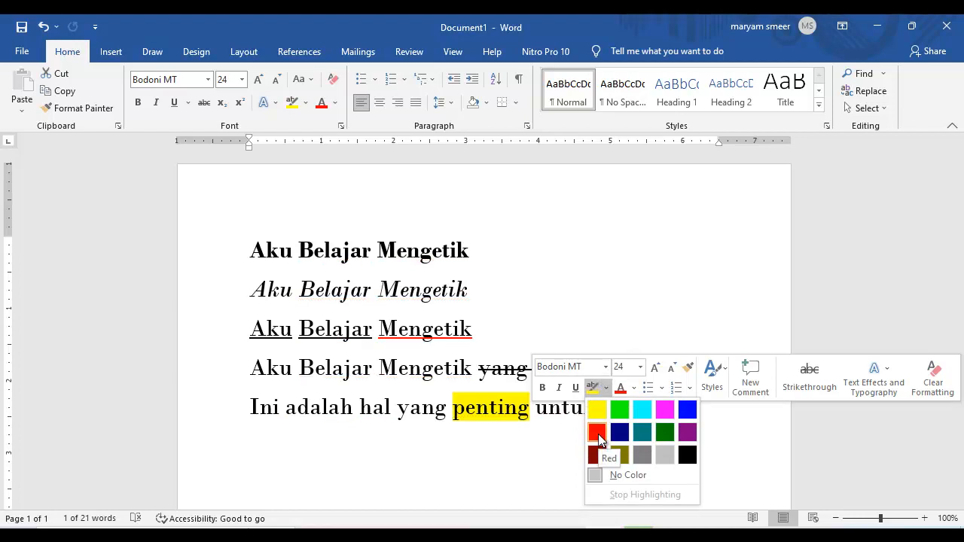
left_click(597, 433)
left_click(597, 434)
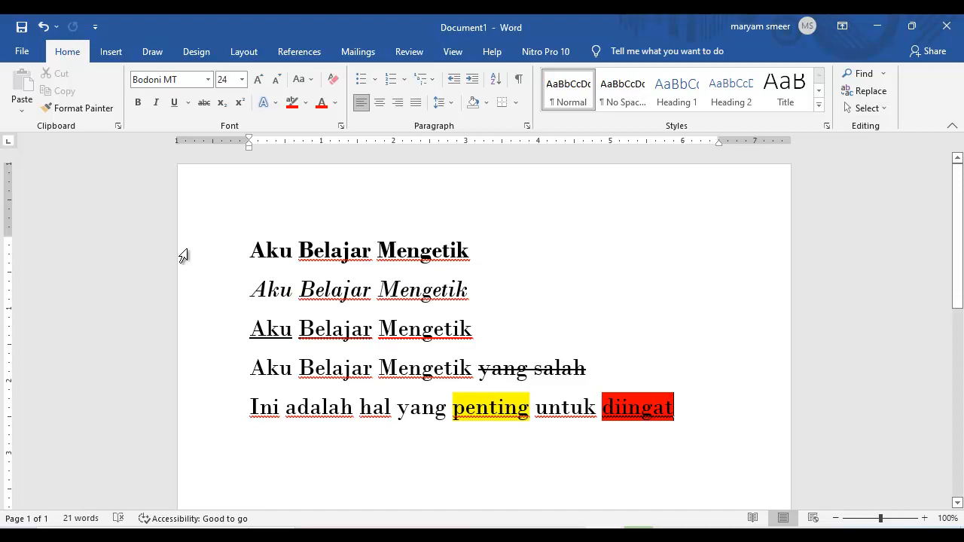
Review the formatting of the five sample lines one by one, from the bold first line to the highlighted last line
left_click_drag(250, 252, 475, 253)
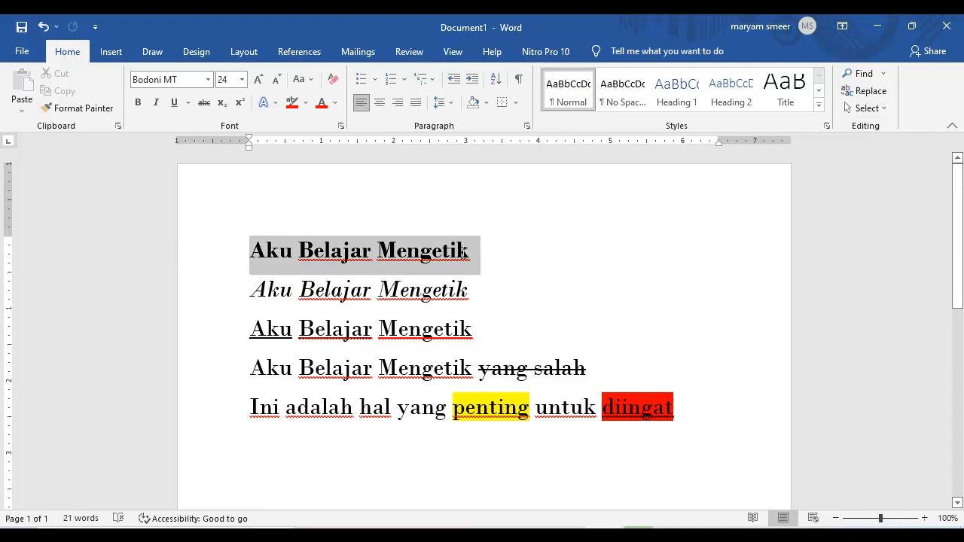
left_click_drag(252, 292, 476, 293)
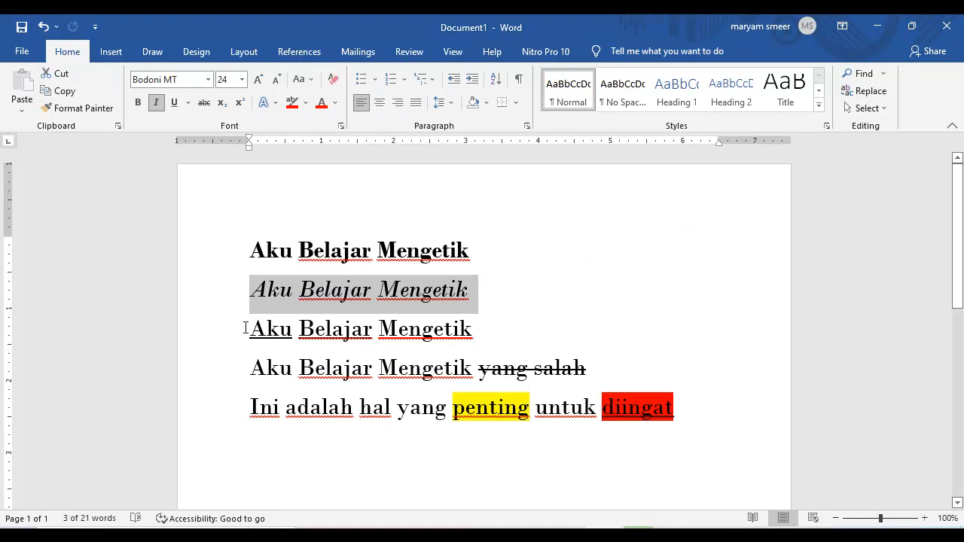
left_click_drag(248, 328, 464, 330)
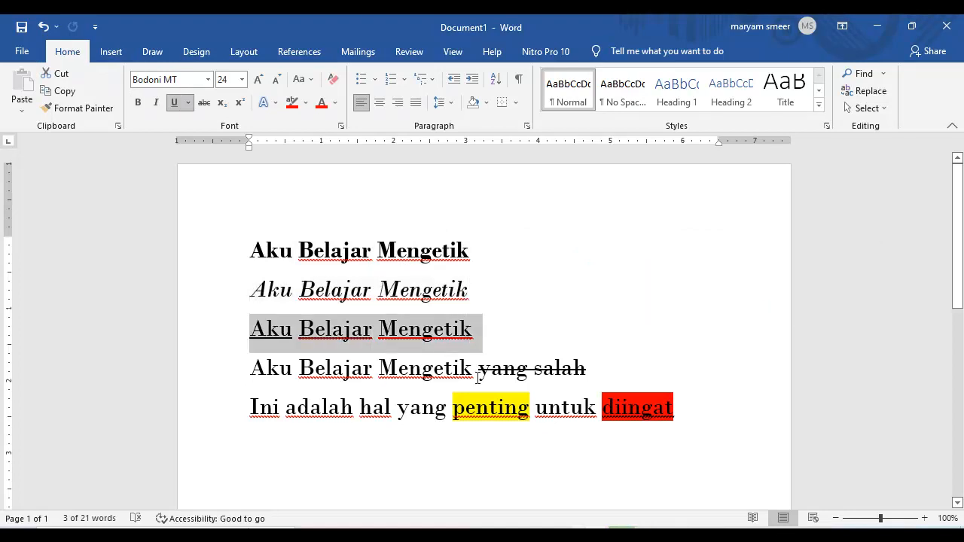
left_click_drag(478, 369, 586, 369)
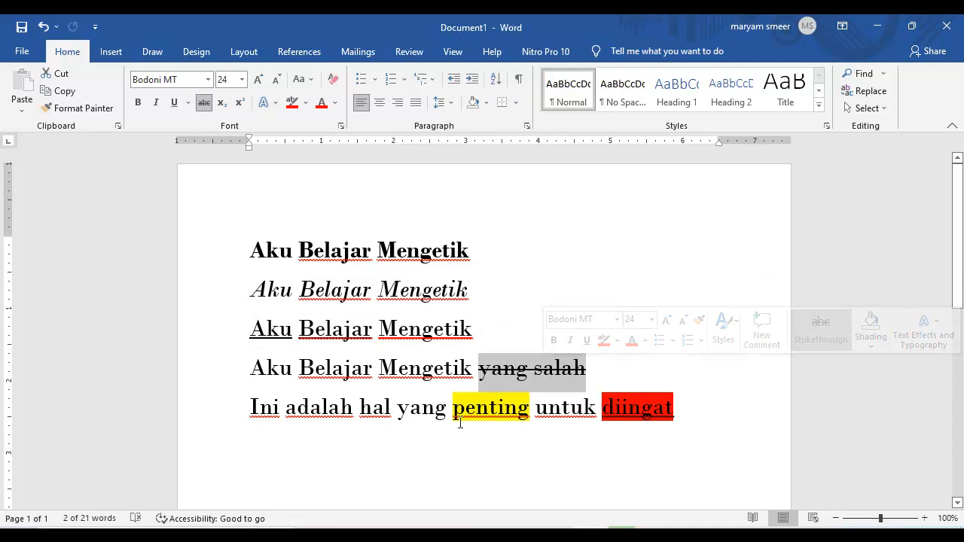
left_click(269, 416)
left_click(289, 415)
left_click(718, 419)
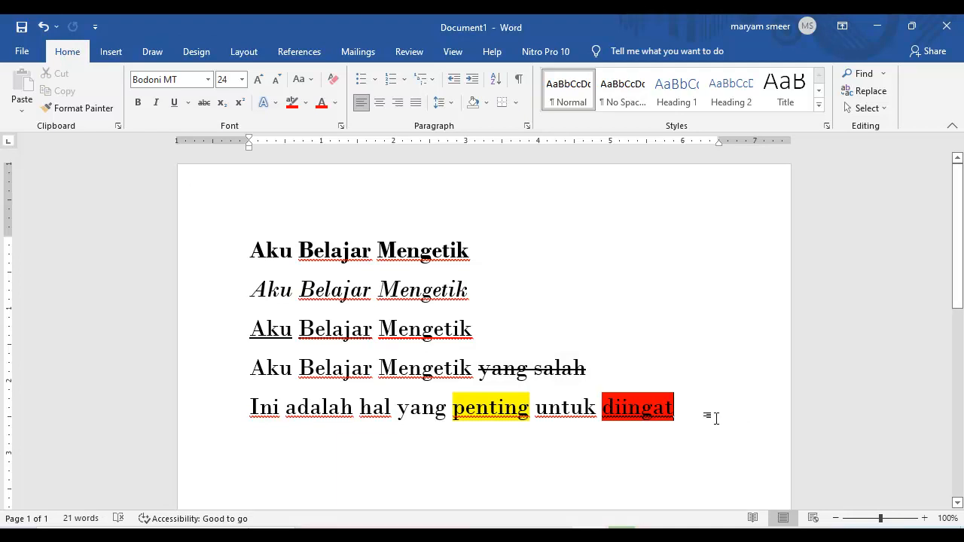